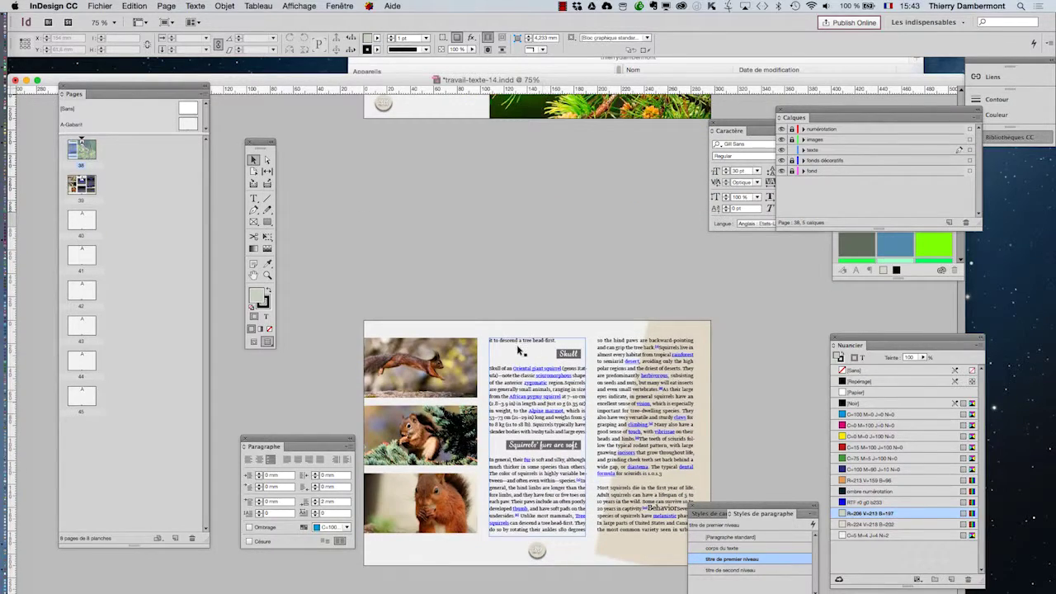
Switch the page 39 layout from preview to normal screen mode to show guides and hidden characters
scroll(520, 351, up, 3)
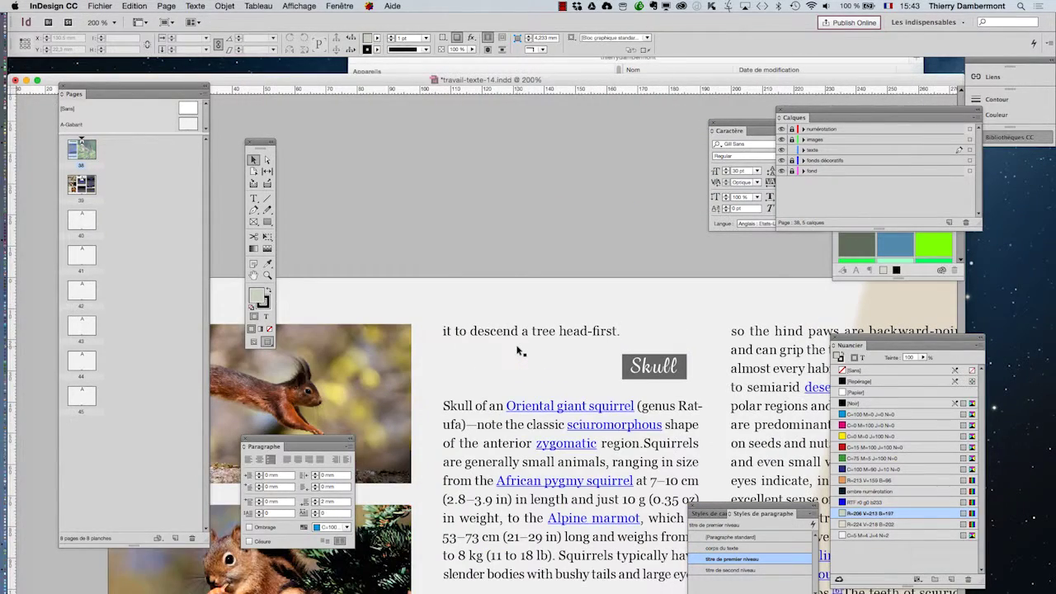
click(255, 276)
drag(488, 346, 459, 389)
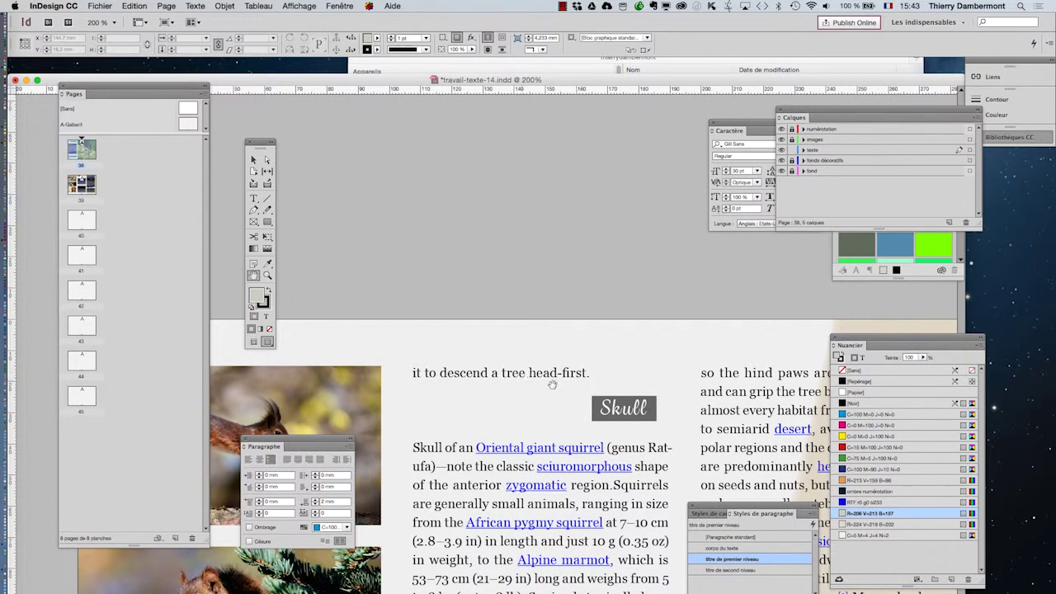
click(255, 342)
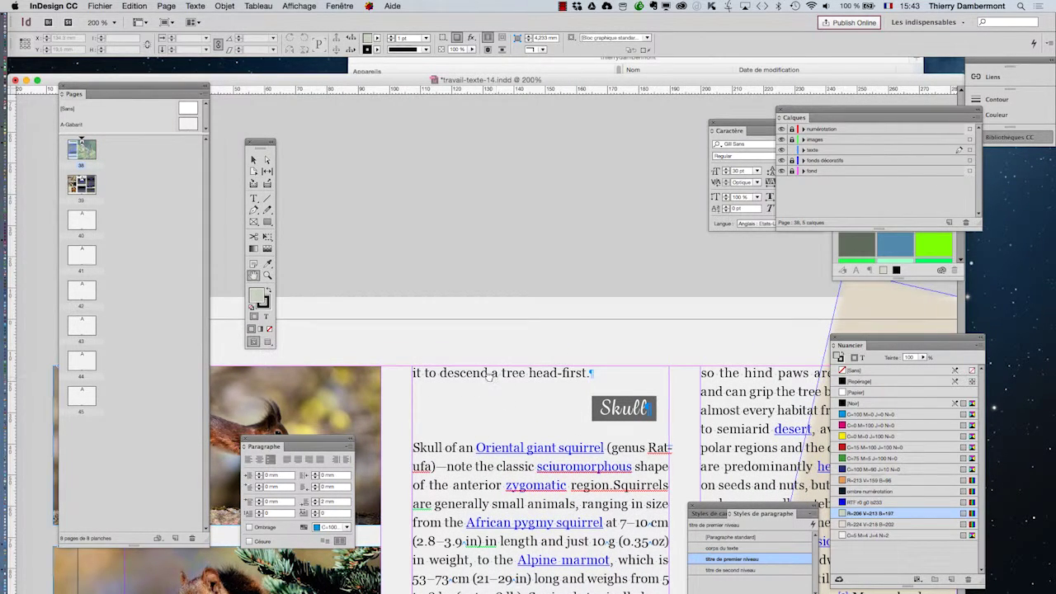
Examine the two text columns on page 39, checking the Skull and fur headings and the paragraphs that follow
scroll(489, 374, right, 2)
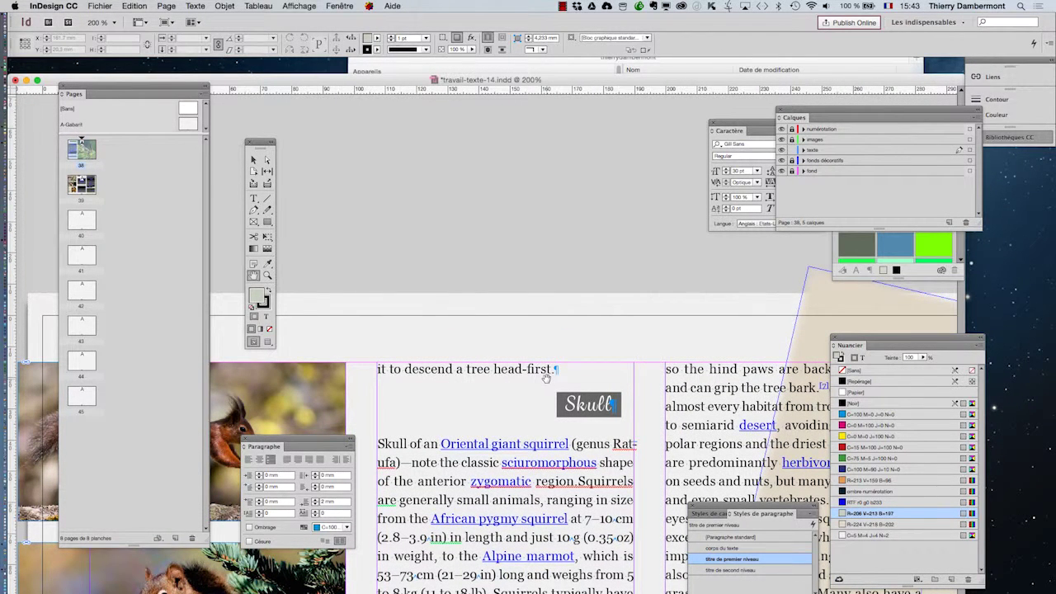
scroll(545, 377, down, 6)
scroll(545, 377, right, 2)
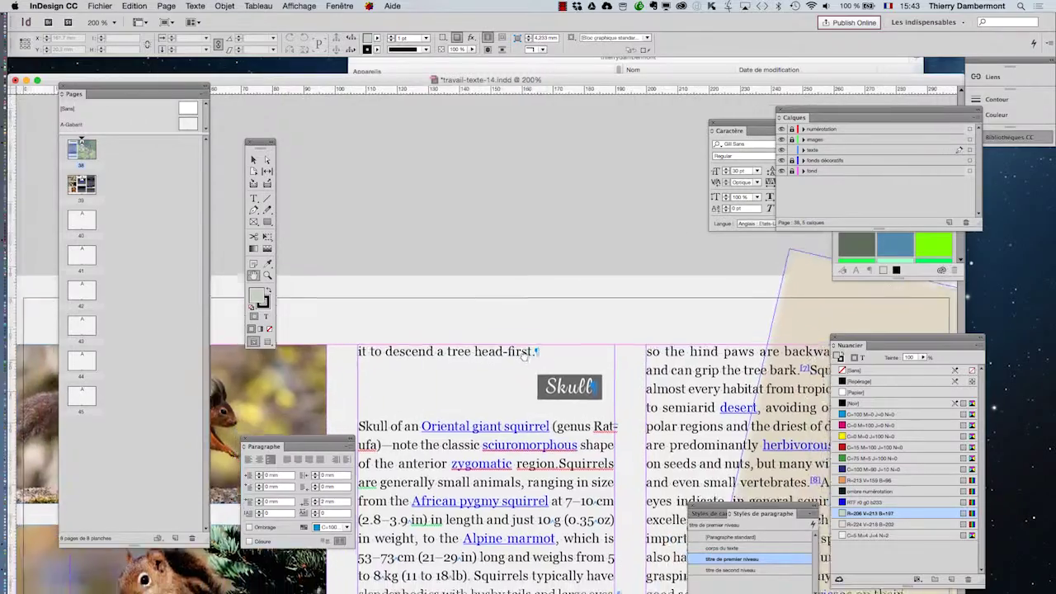
scroll(610, 408, down, 3)
scroll(611, 409, right, 2)
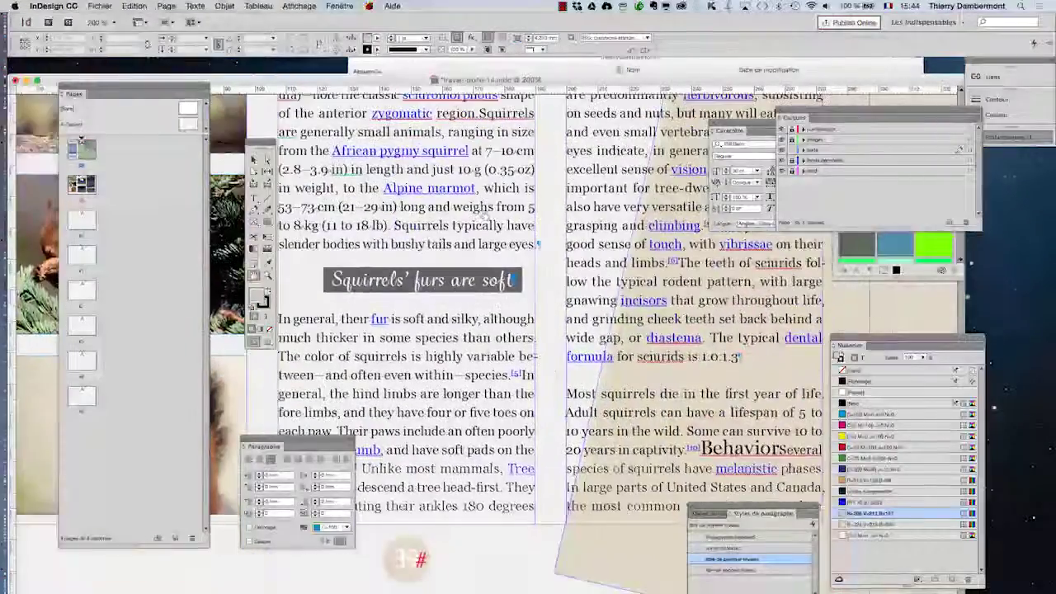
scroll(610, 408, up, 3)
scroll(611, 408, up, 3)
scroll(610, 408, right, 3)
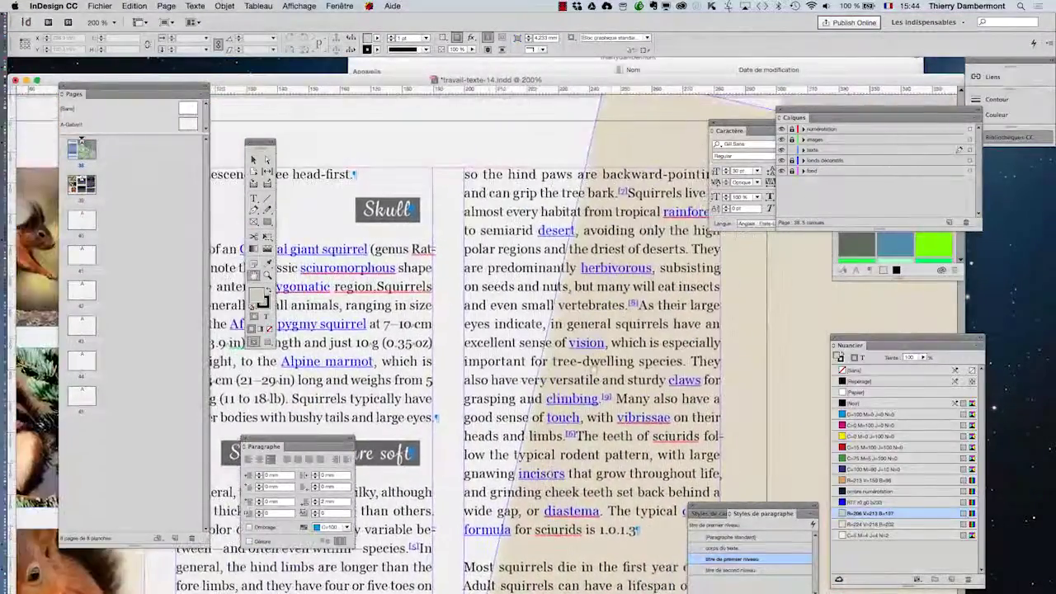
scroll(656, 394, left, 3)
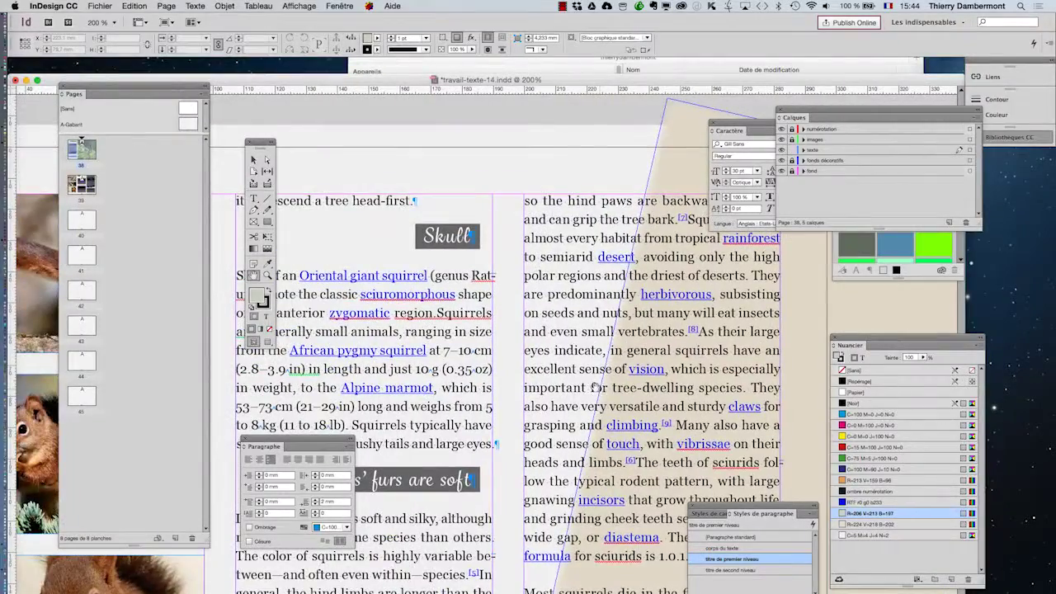
scroll(627, 396, right, 2)
scroll(594, 398, up, 1)
scroll(569, 399, down, 8)
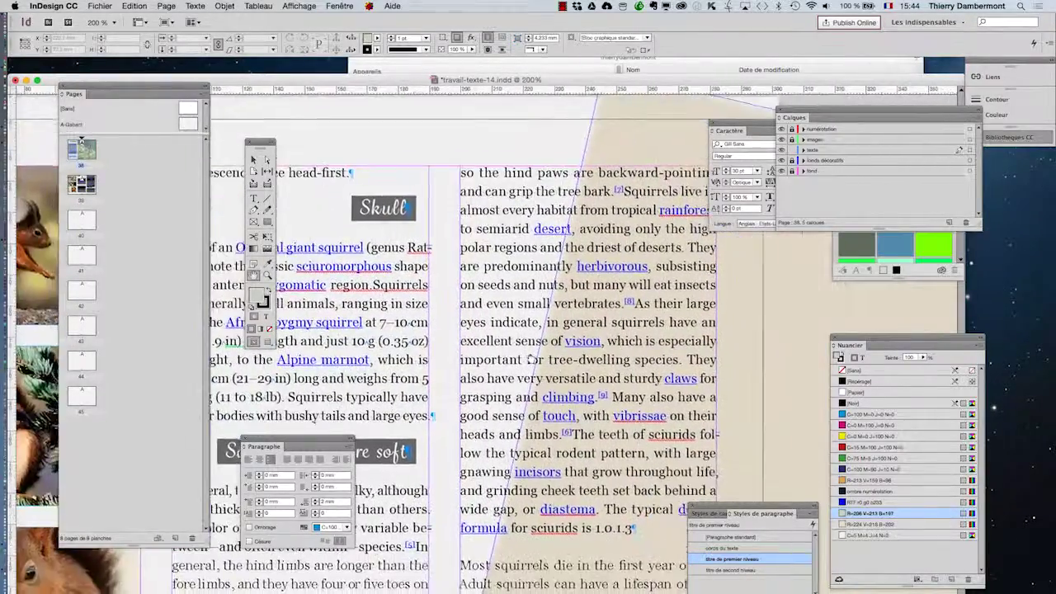
scroll(569, 399, right, 1)
scroll(569, 398, down, 1)
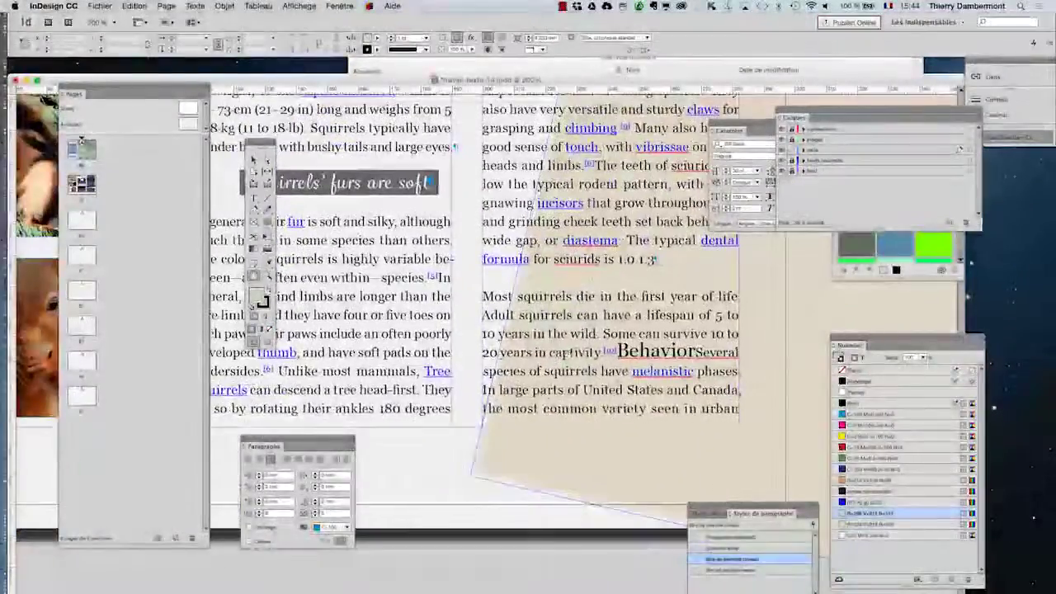
Add a period after "1.0.1.3" in the last column and insert an empty paragraph below it
scroll(624, 313, up, 1)
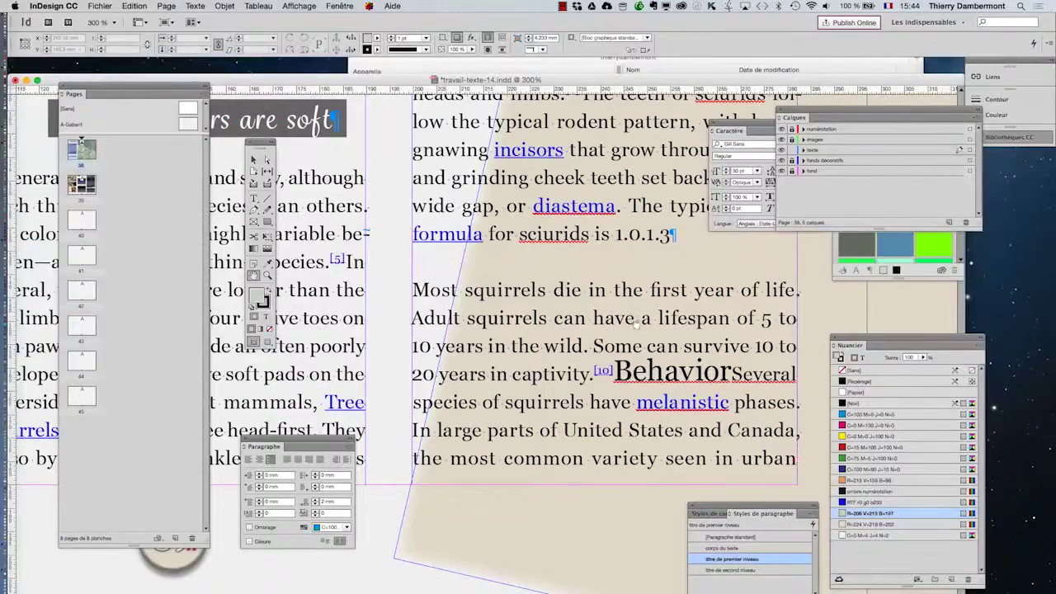
drag(636, 323, 592, 347)
click(255, 201)
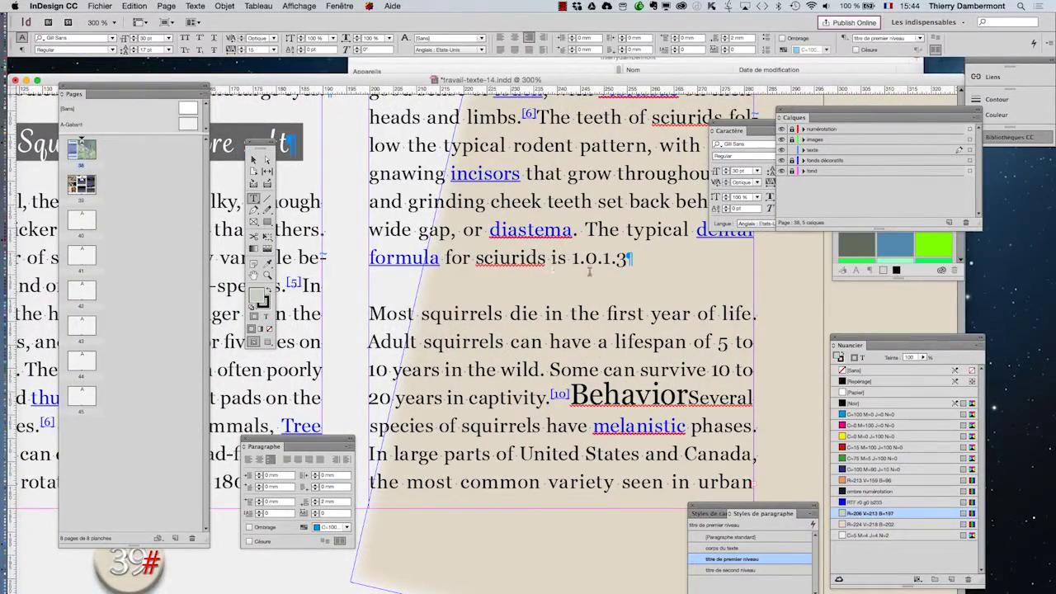
click(629, 259)
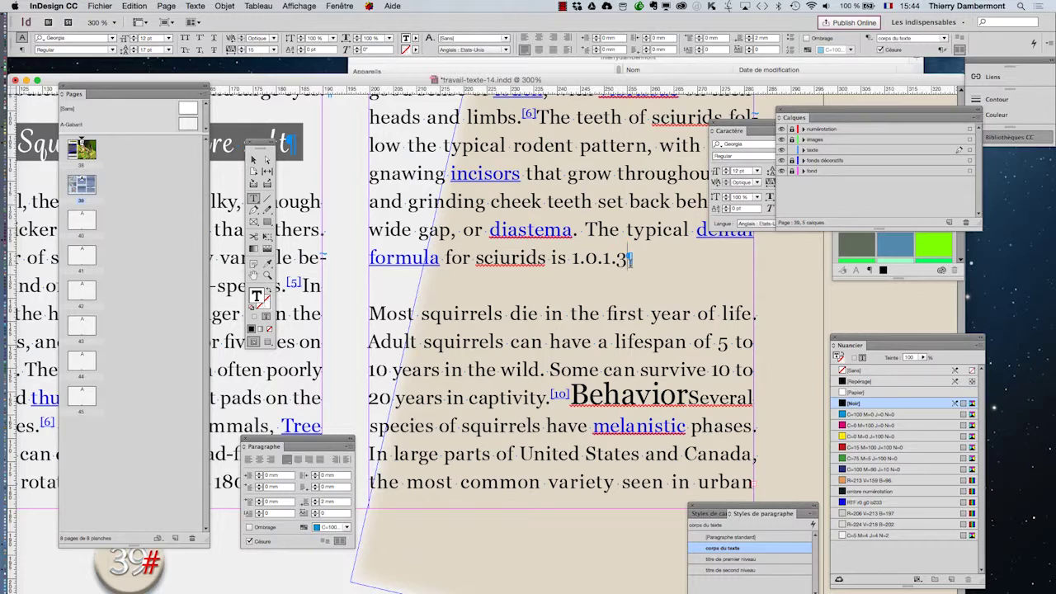
text(.)
key(Return)
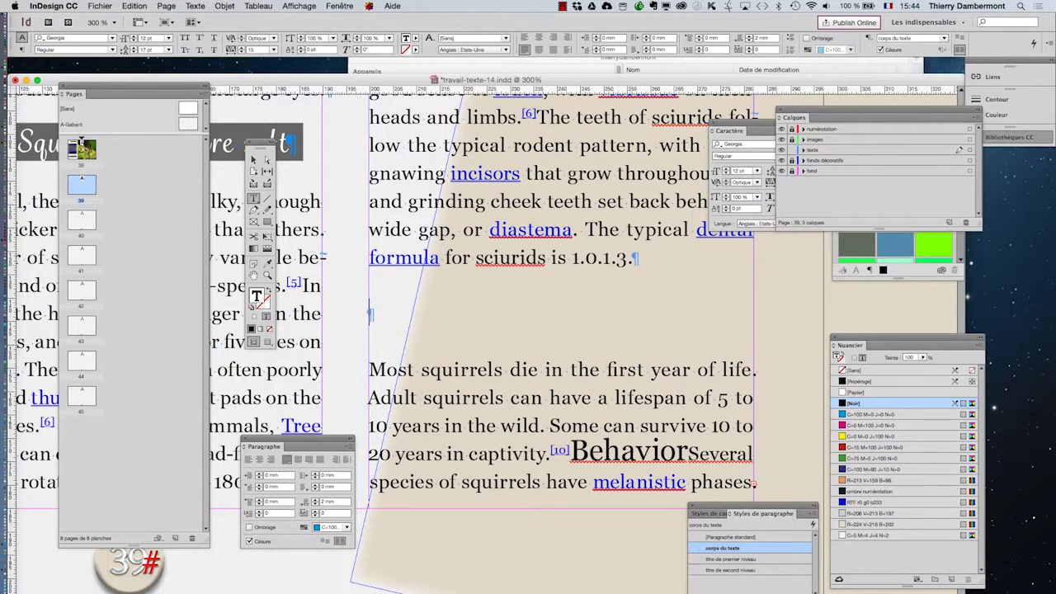
Enter the heading "Squirrels' life span" in the empty paragraph and apply the titre de premier niveau paragraph style
scroll(615, 326, left, 3)
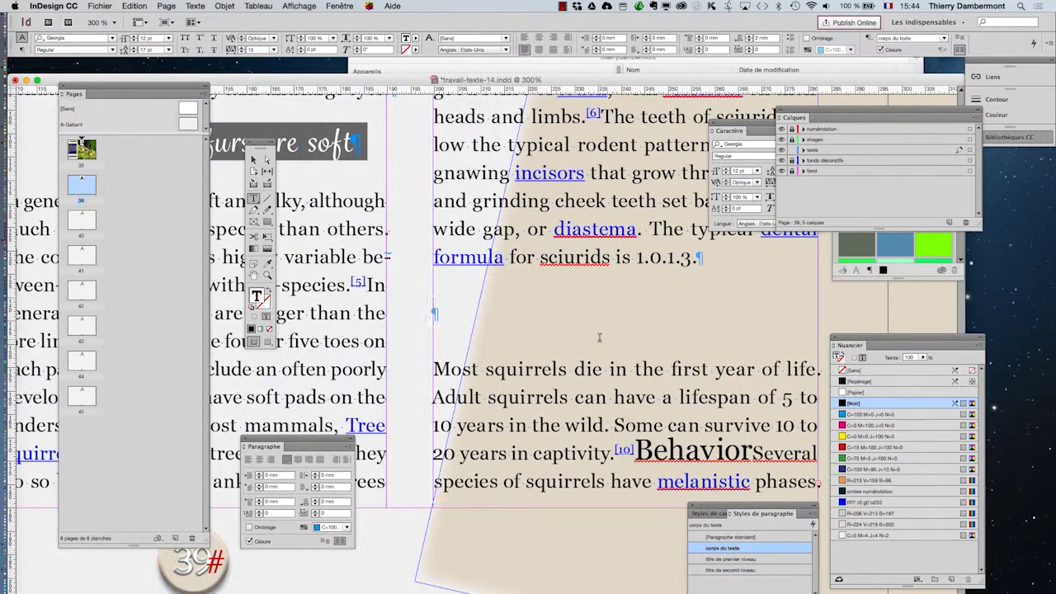
text(Squirrel')
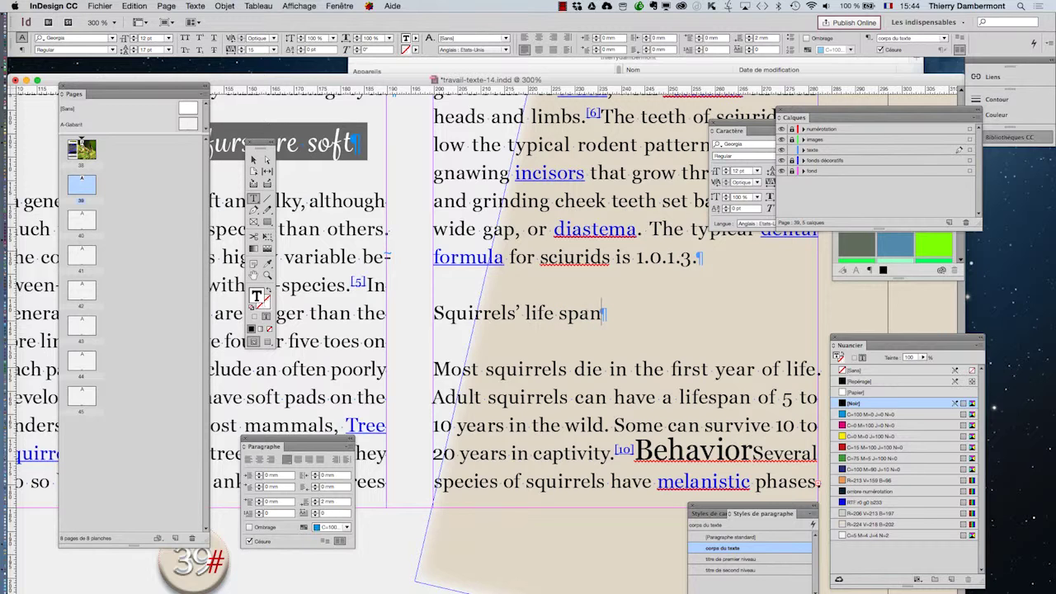
drag(708, 512, 601, 180)
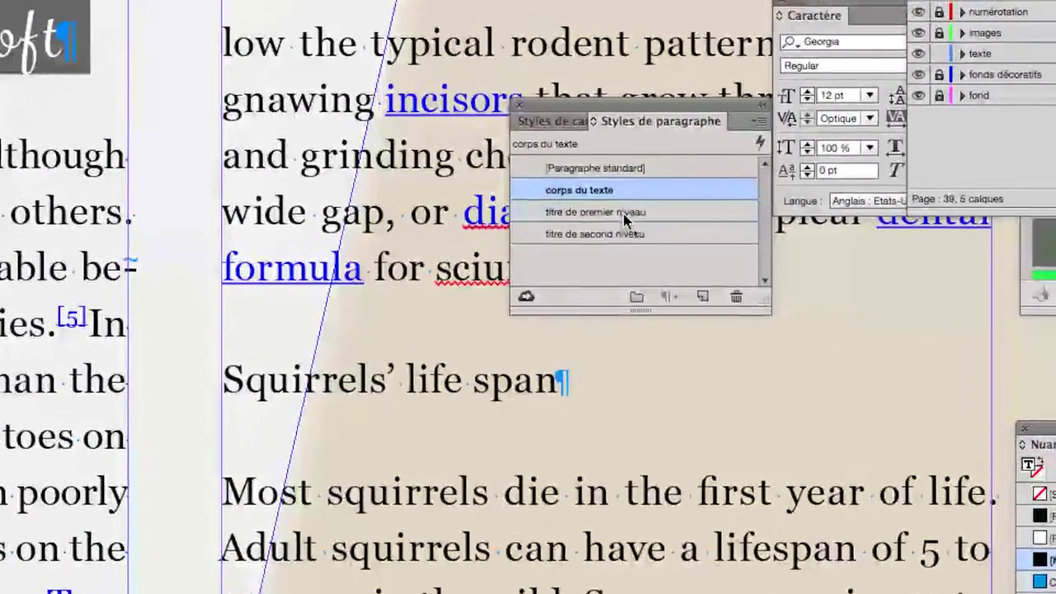
click(624, 220)
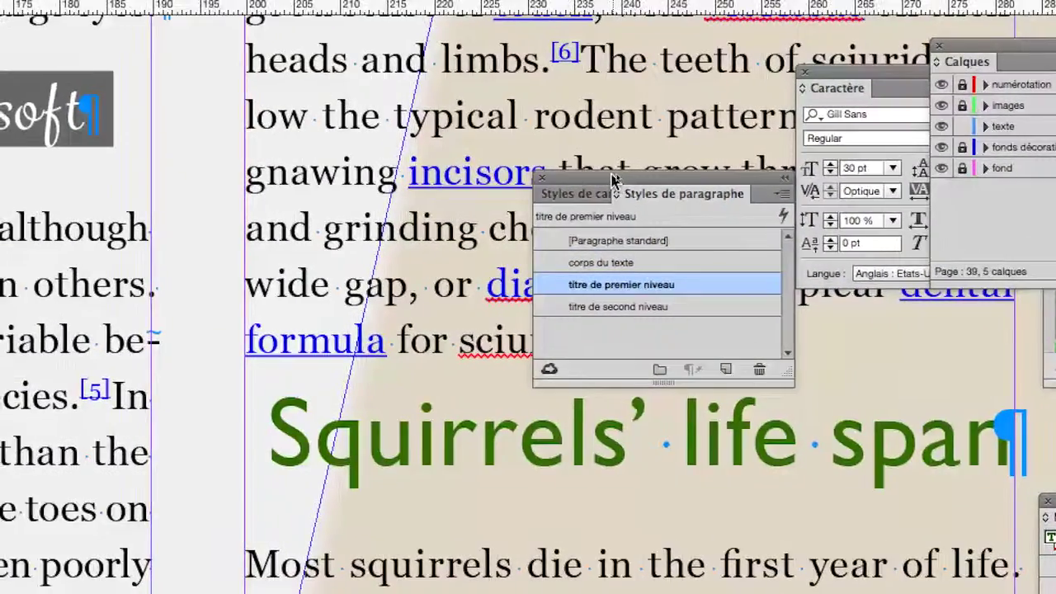
drag(613, 179, 532, 97)
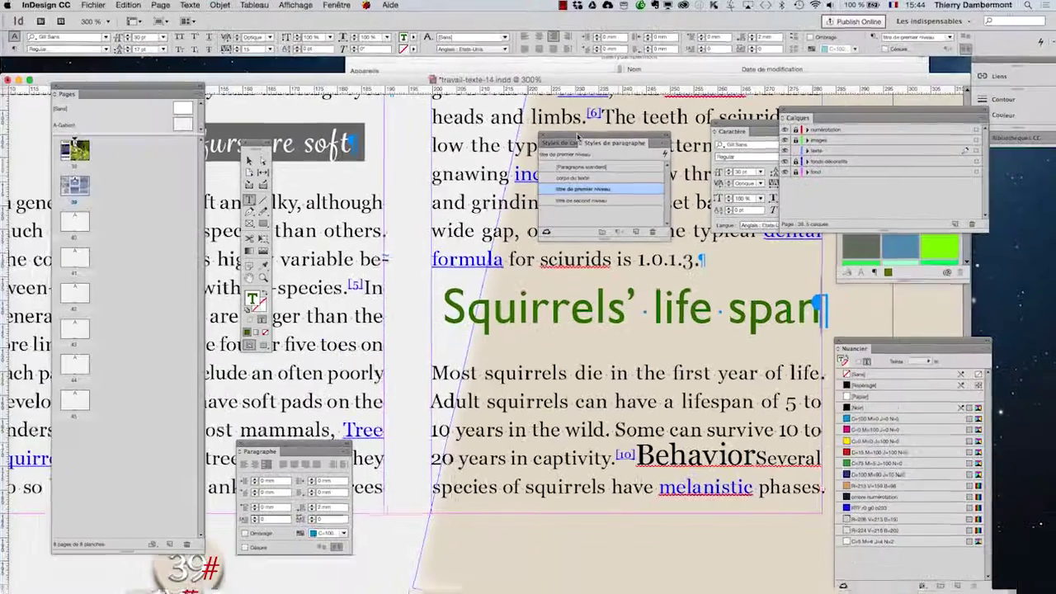
Insert a paragraph break before "Behavior", right after the [10] reference in the last column of page 39
scroll(594, 314, down, 1)
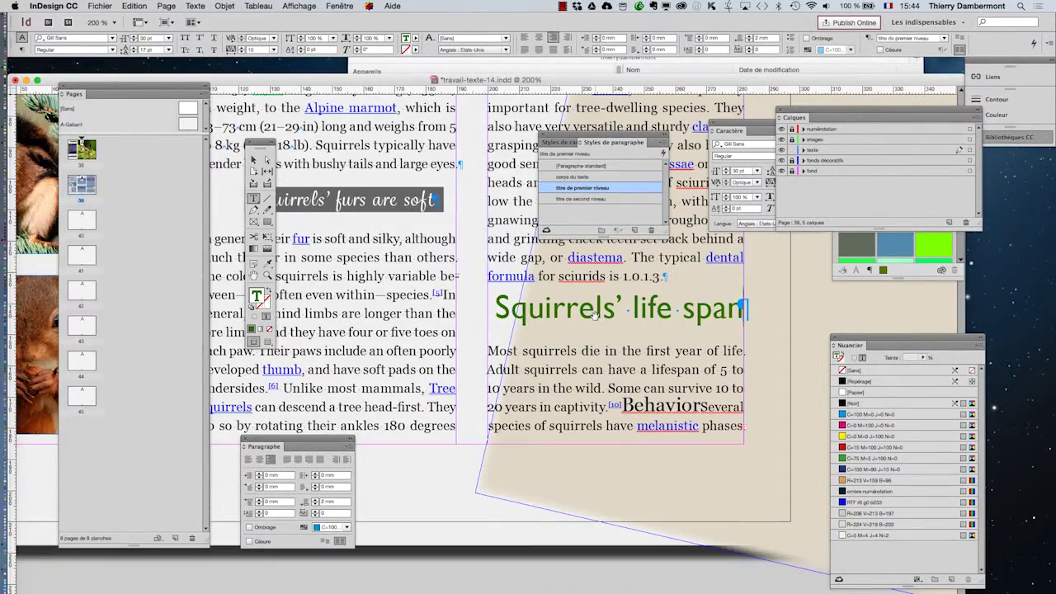
scroll(594, 315, down, 1)
scroll(591, 311, down, 1)
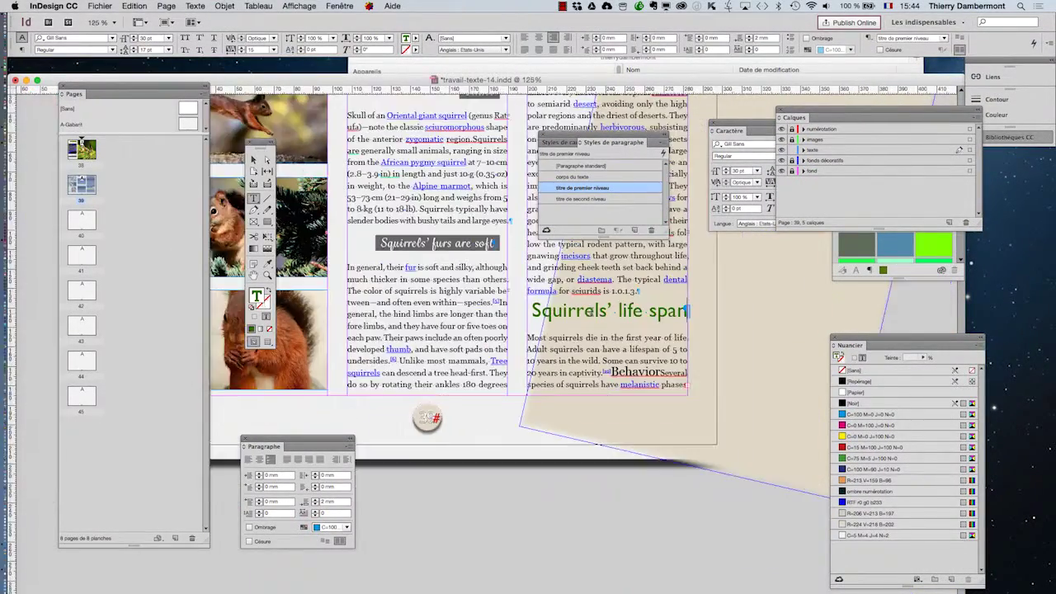
scroll(590, 338, down, 3)
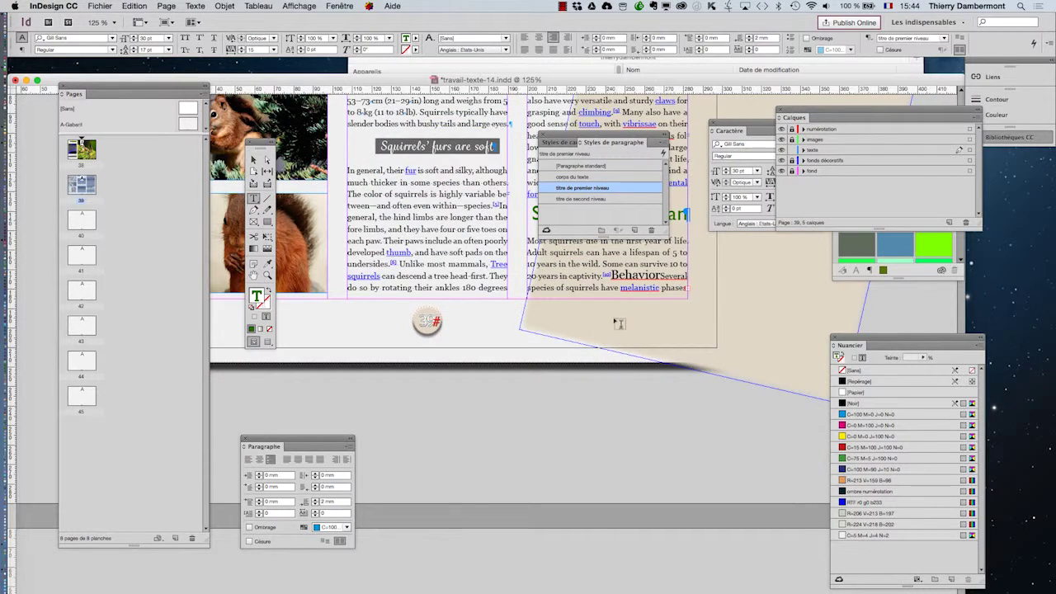
scroll(612, 275, up, 1)
scroll(613, 277, up, 2)
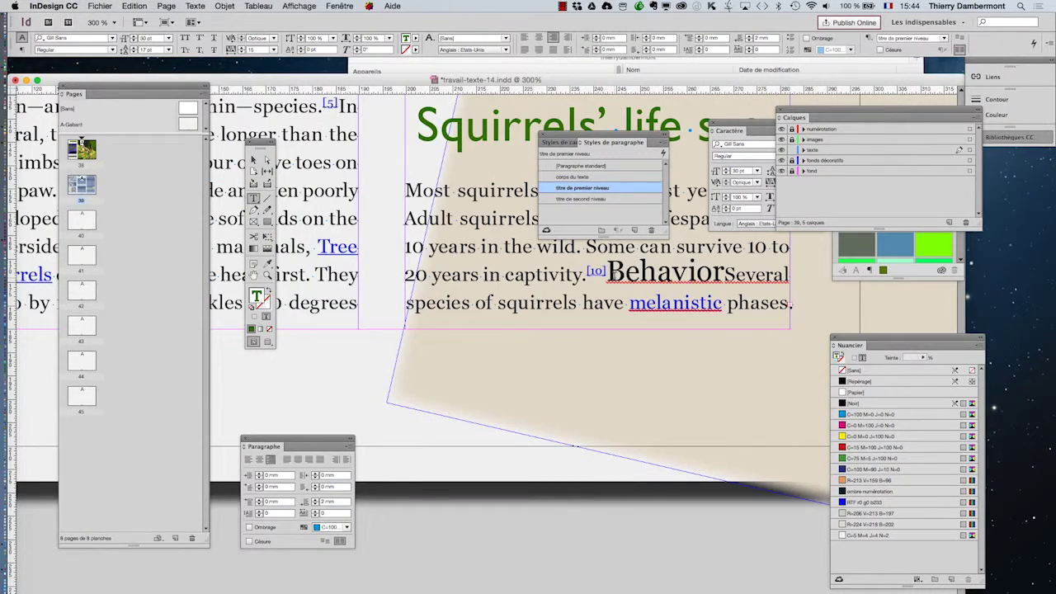
key(super+z)
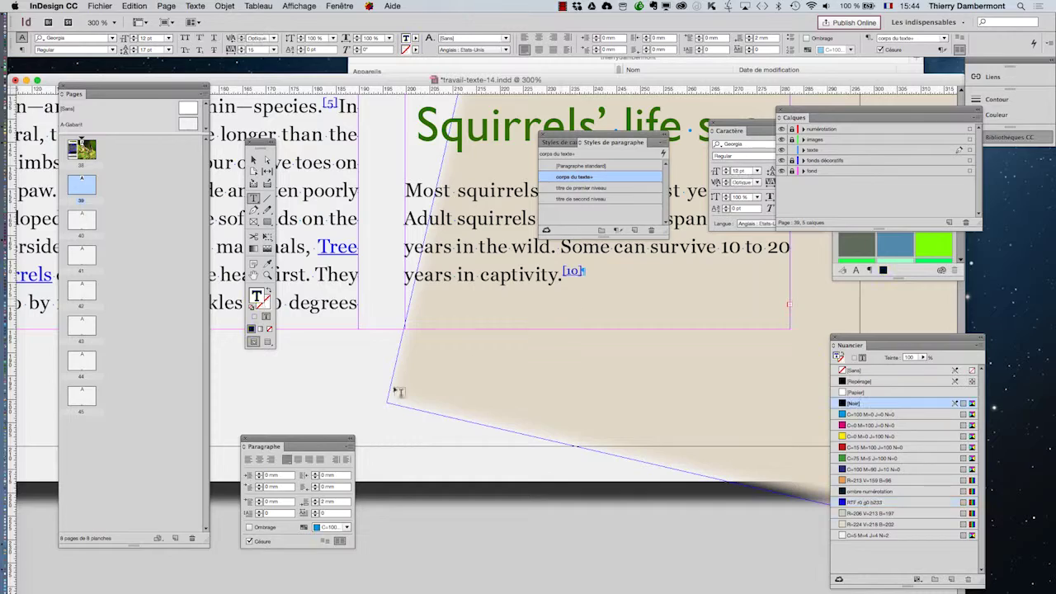
Draw a text frame about 81 mm wide and 170.5 mm high over the first column of page 40
scroll(425, 448, down, 3)
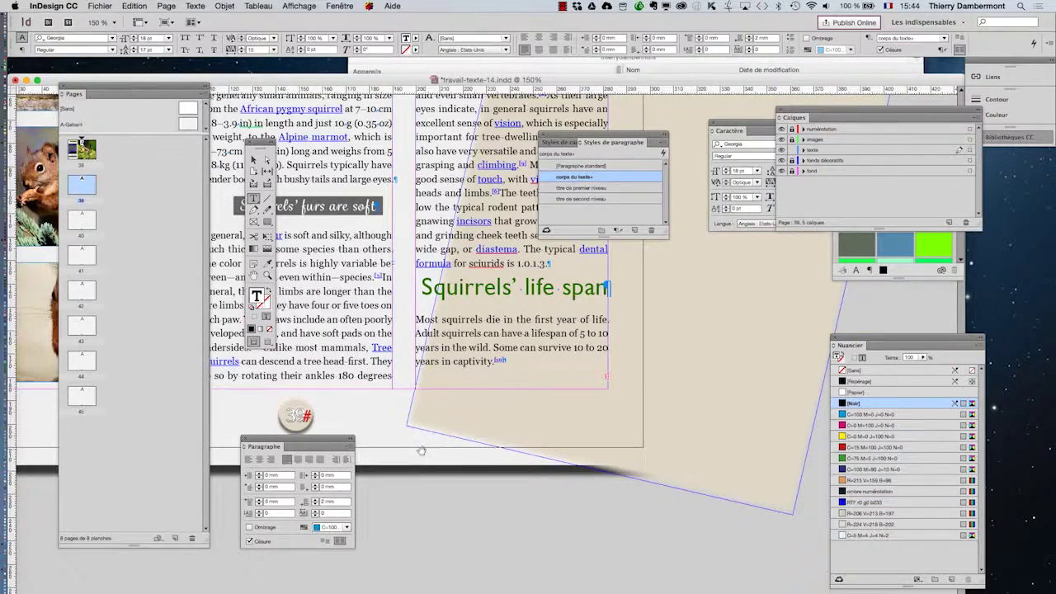
drag(420, 450, 613, 278)
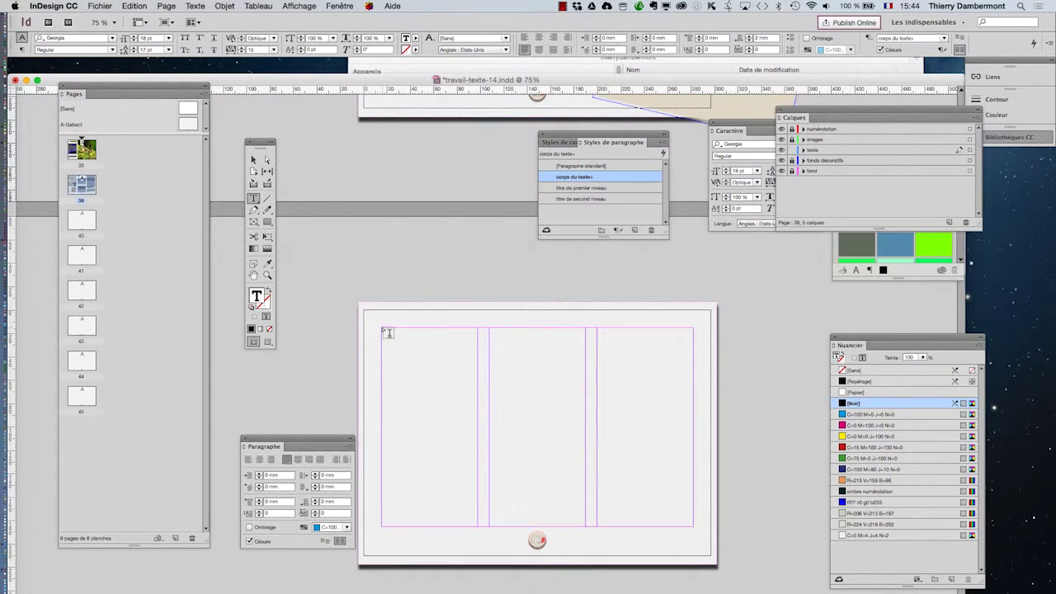
drag(387, 331, 477, 527)
click(298, 6)
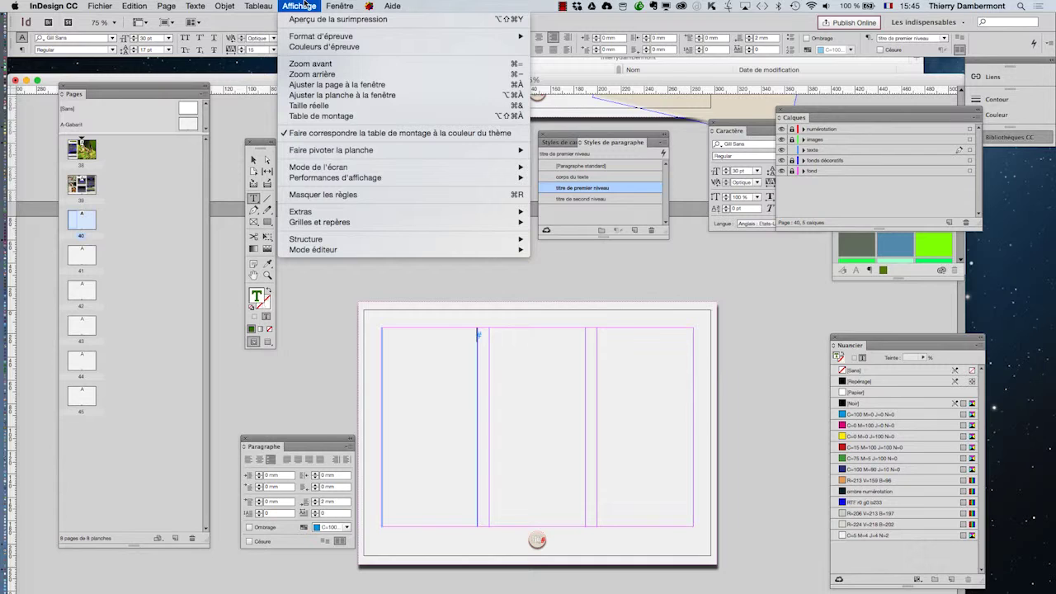
click(257, 169)
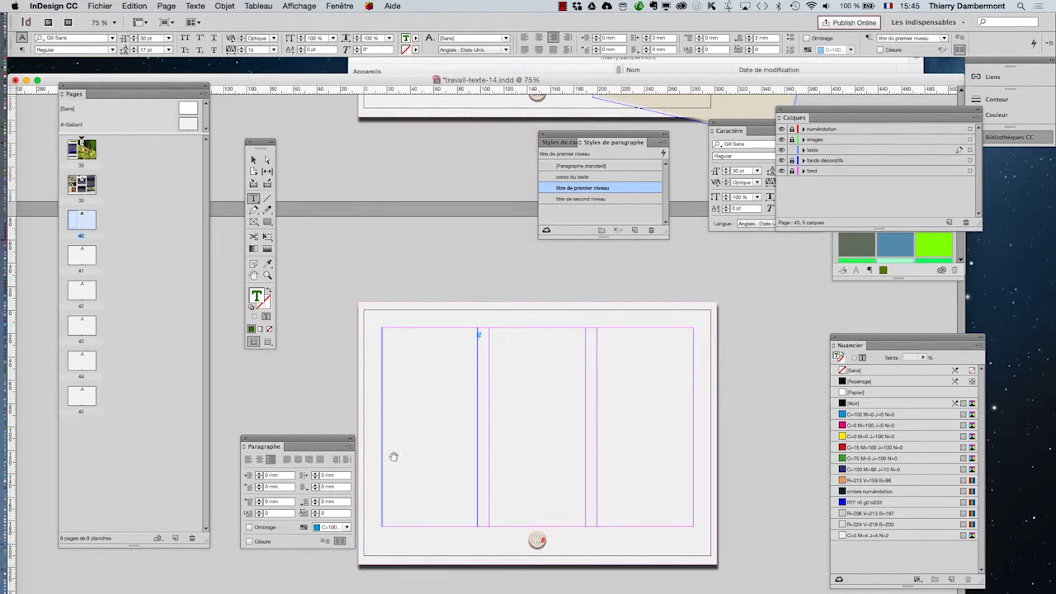
Fit the frame's edges to the first column's guides: X and Y at 15 mm, 82.333 mm wide, 170 mm high
scroll(394, 457, up, 2)
key(Escape)
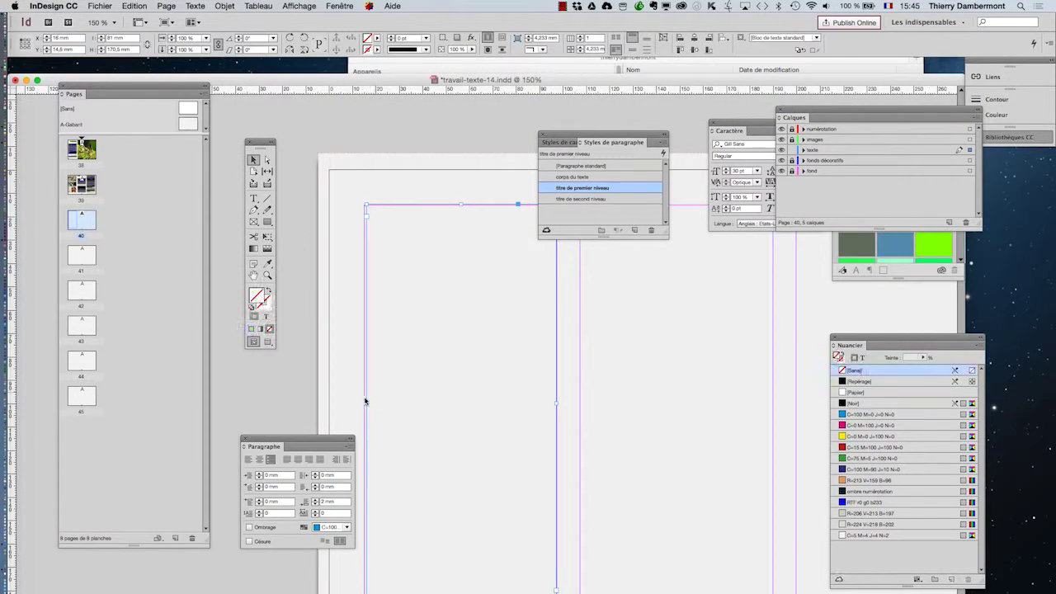
drag(367, 402, 364, 403)
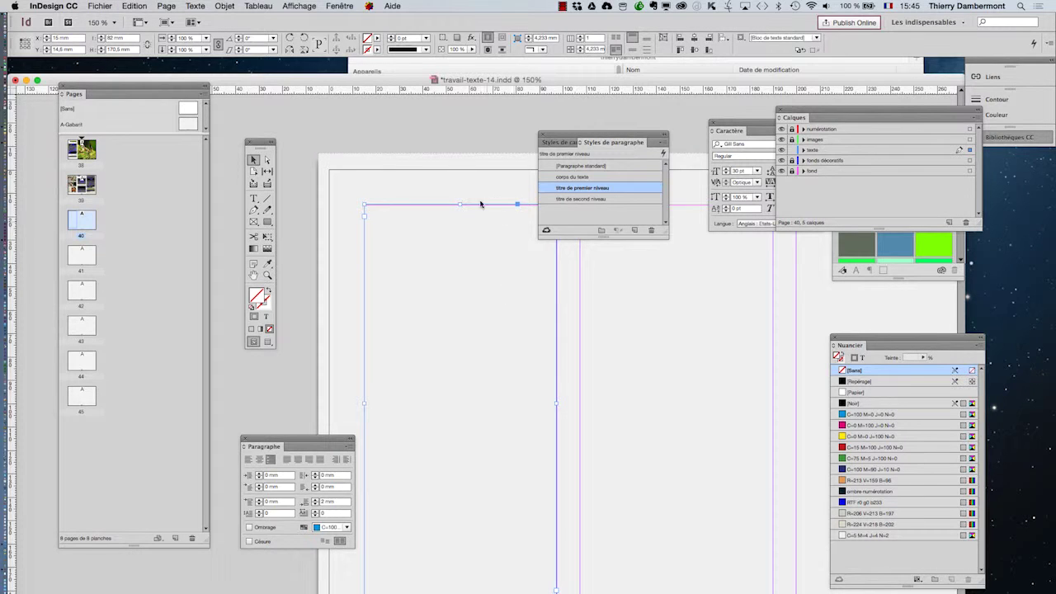
mouse_move(462, 202)
mouse_down()
mouse_move(465, 219)
mouse_move(462, 207)
mouse_up()
scroll(467, 323, up, 5)
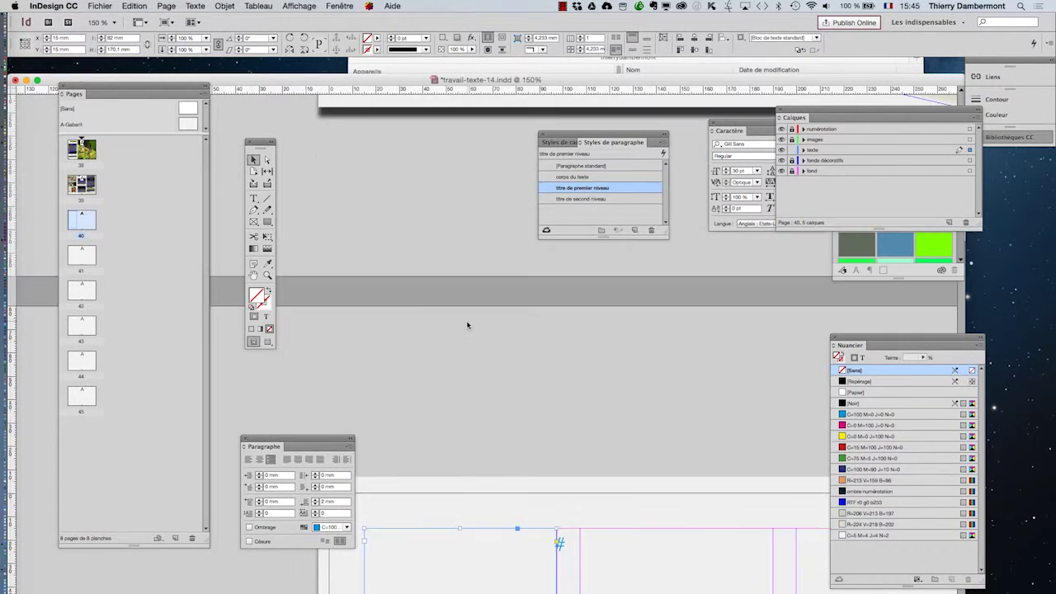
scroll(511, 438, down, 6)
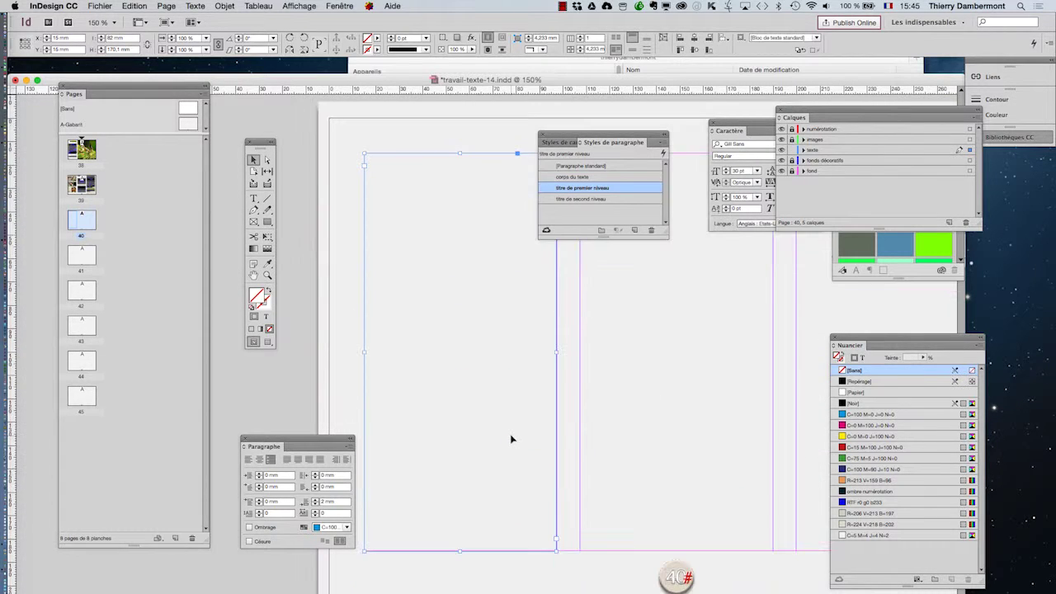
mouse_move(552, 351)
mouse_down()
mouse_move(542, 351)
mouse_move(558, 352)
mouse_up()
mouse_move(460, 550)
mouse_down()
mouse_move(462, 528)
mouse_move(461, 550)
mouse_up()
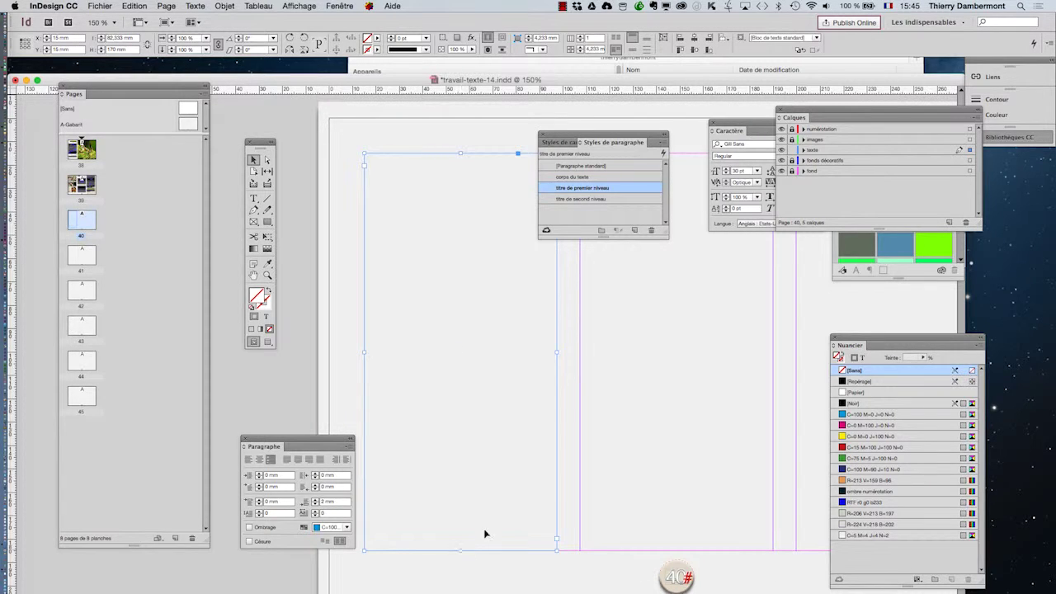
scroll(492, 496, down, 1)
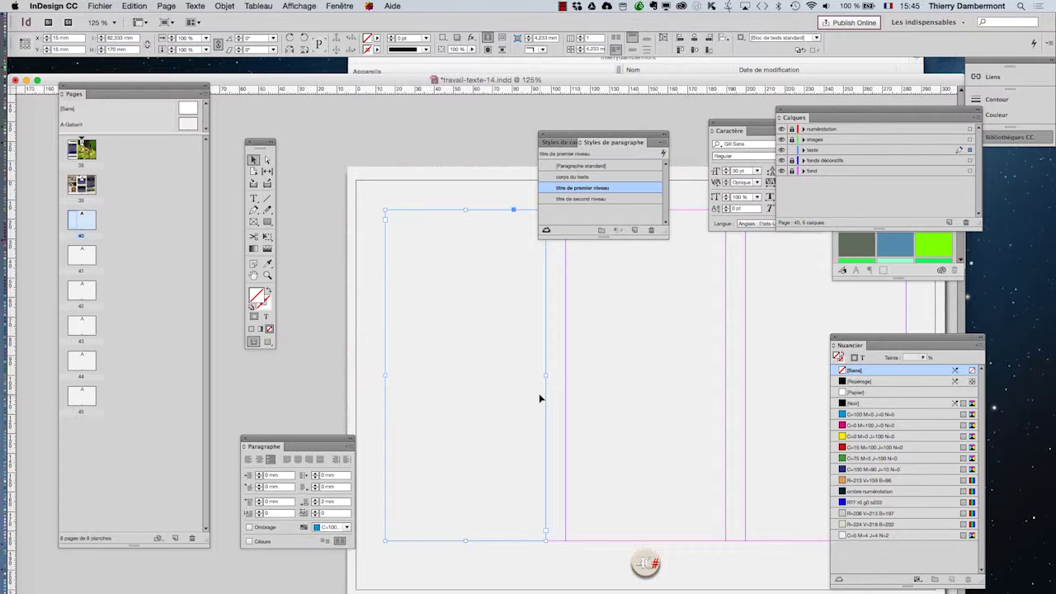
scroll(552, 413, down, 1)
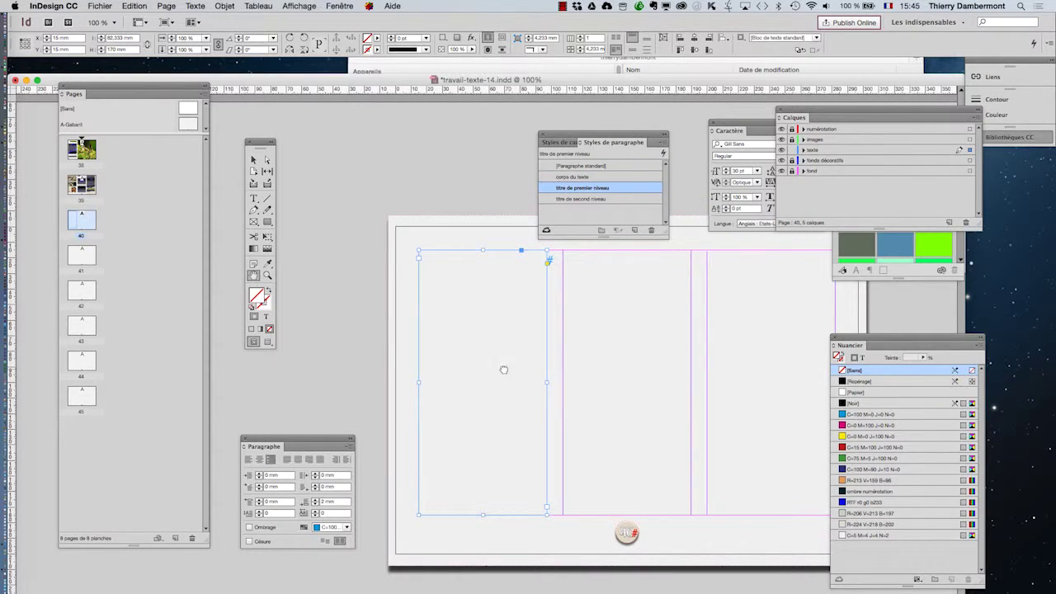
Duplicate the first column's text frame into the second and third columns of page 40, aligned with their guides
drag(503, 369, 405, 342)
click(254, 160)
drag(335, 285, 613, 306)
key(super+minus)
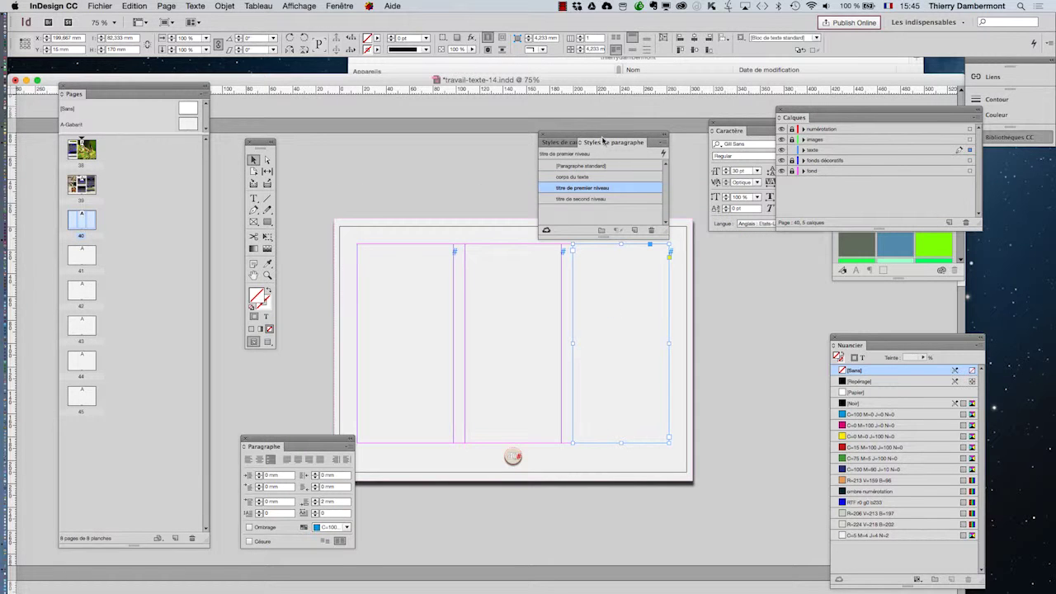
Thread the overset text from the last column of page 39 through the three empty text frames on page 40
drag(602, 141, 815, 289)
scroll(726, 320, up, 3)
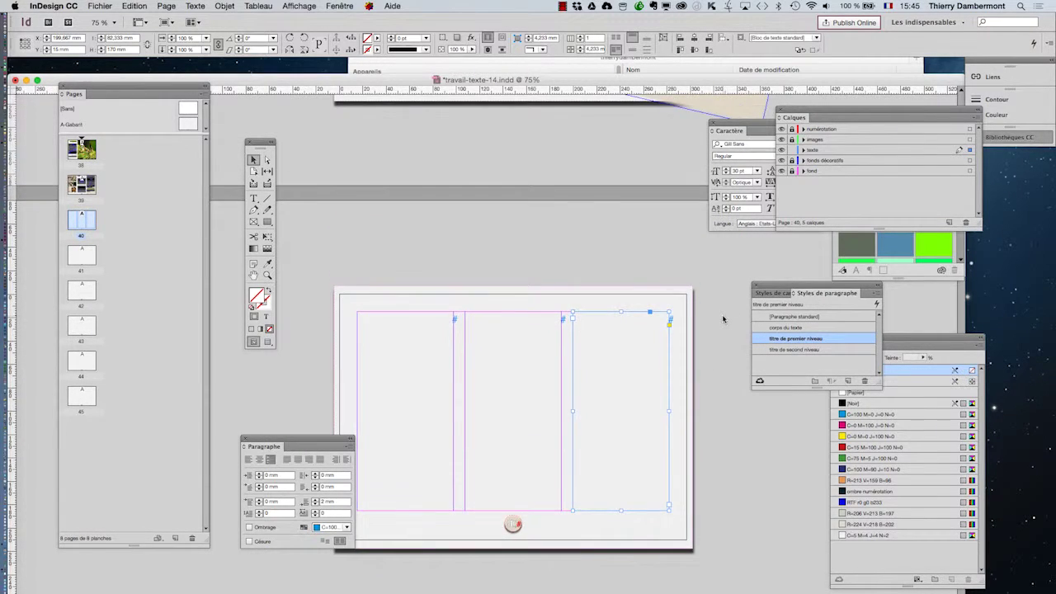
key(super+minus)
click(575, 138)
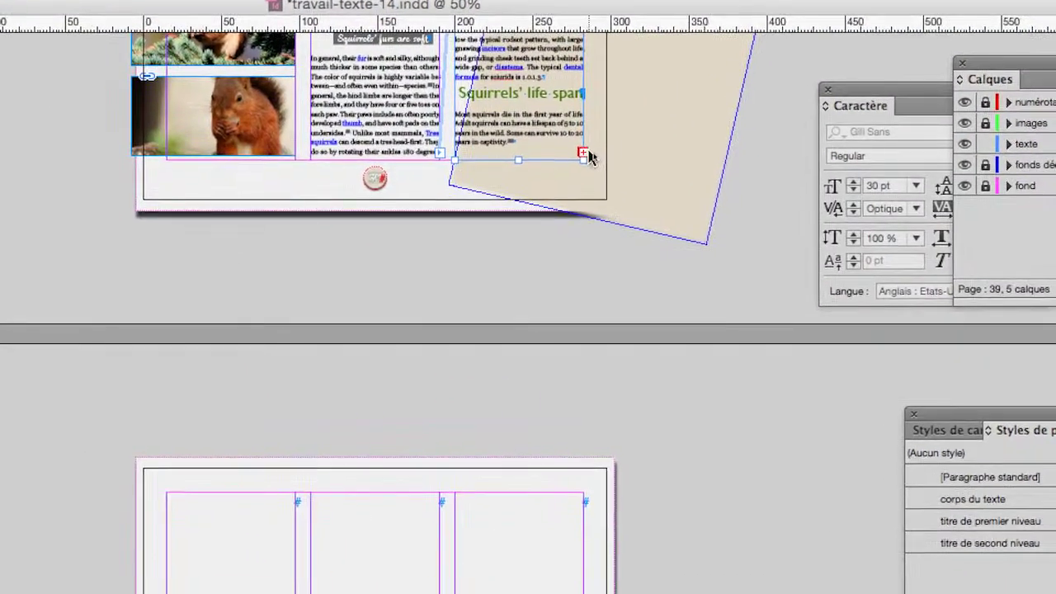
click(586, 155)
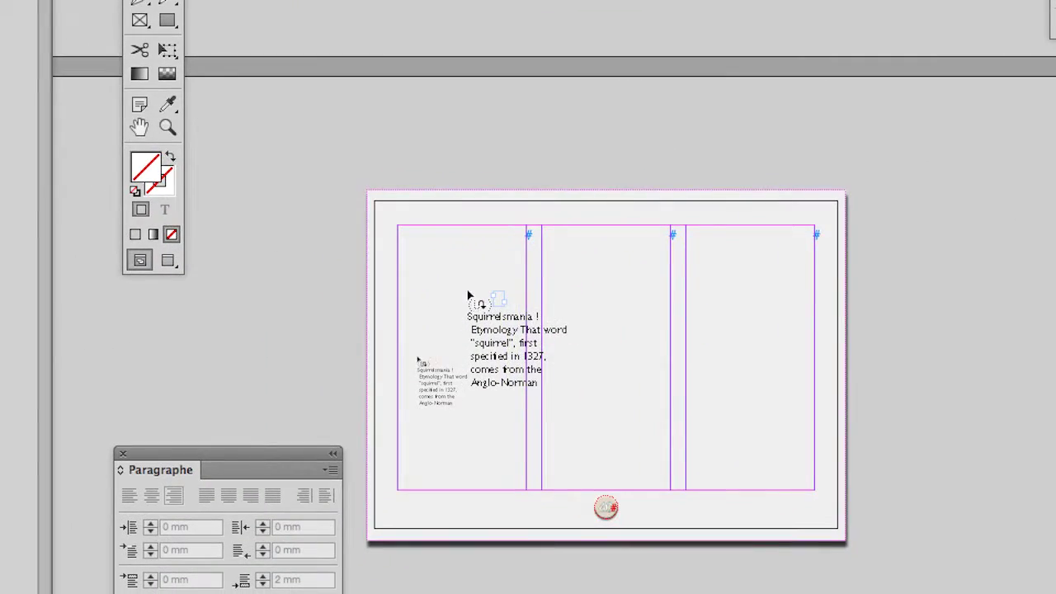
alt+click(467, 294)
alt+click(610, 326)
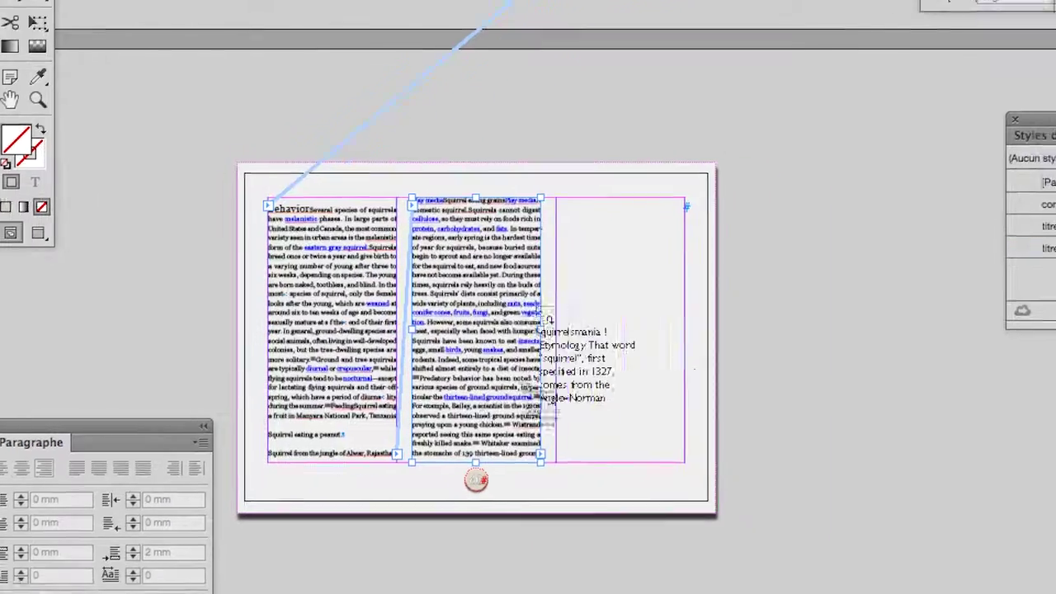
alt+click(727, 344)
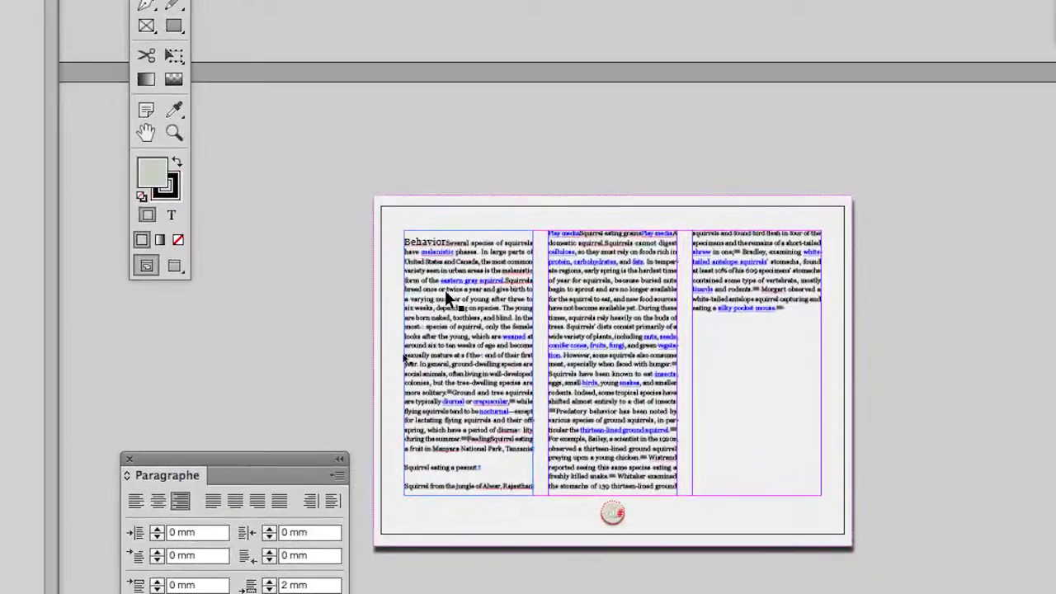
click(646, 554)
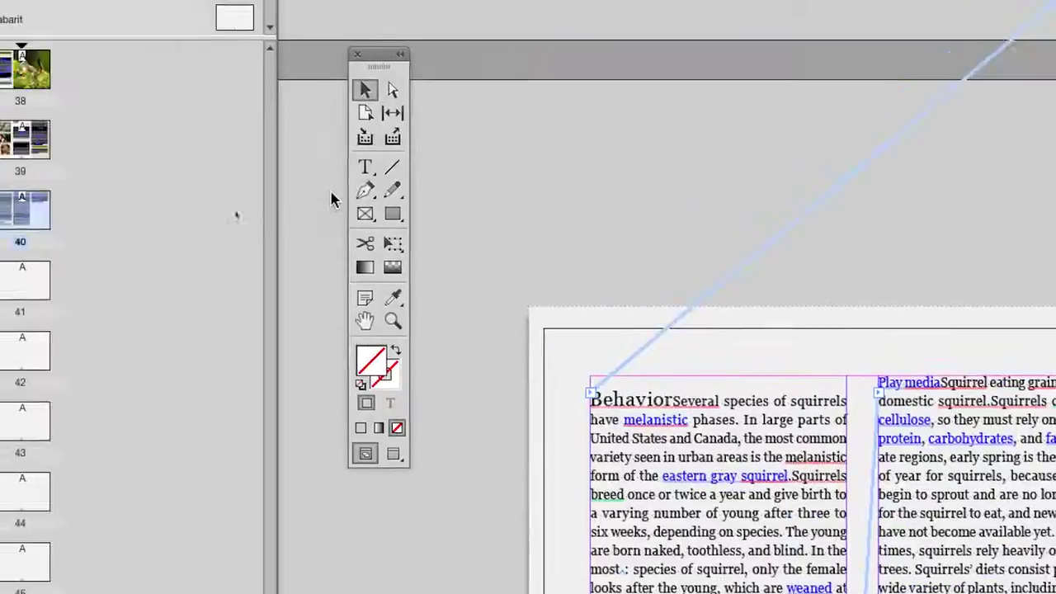
Insert a paragraph break after "Behavior" on page 40 and apply the titre de second niveau paragraph style to that heading
click(365, 167)
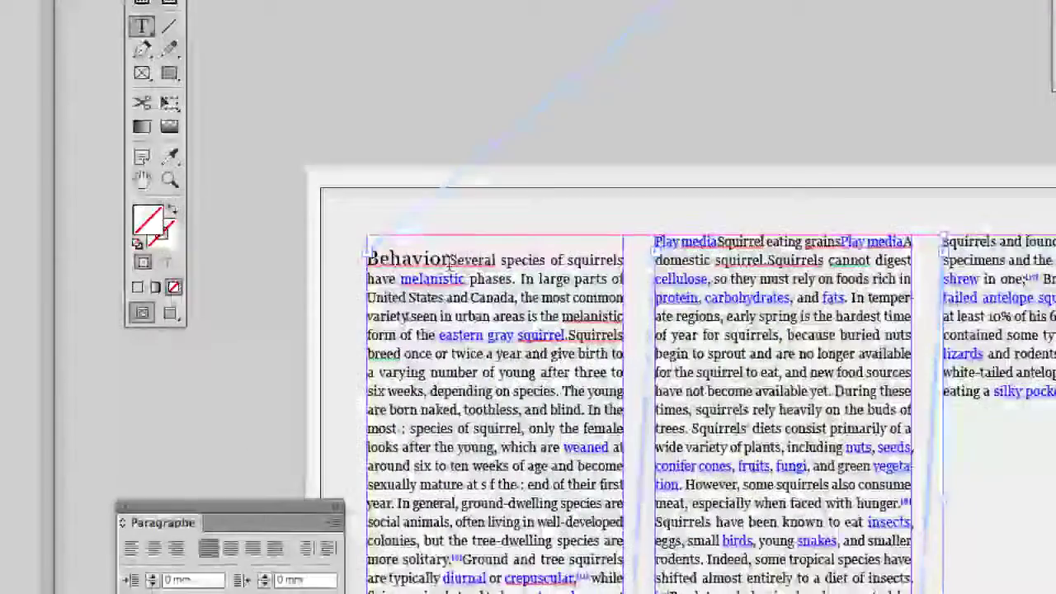
click(449, 261)
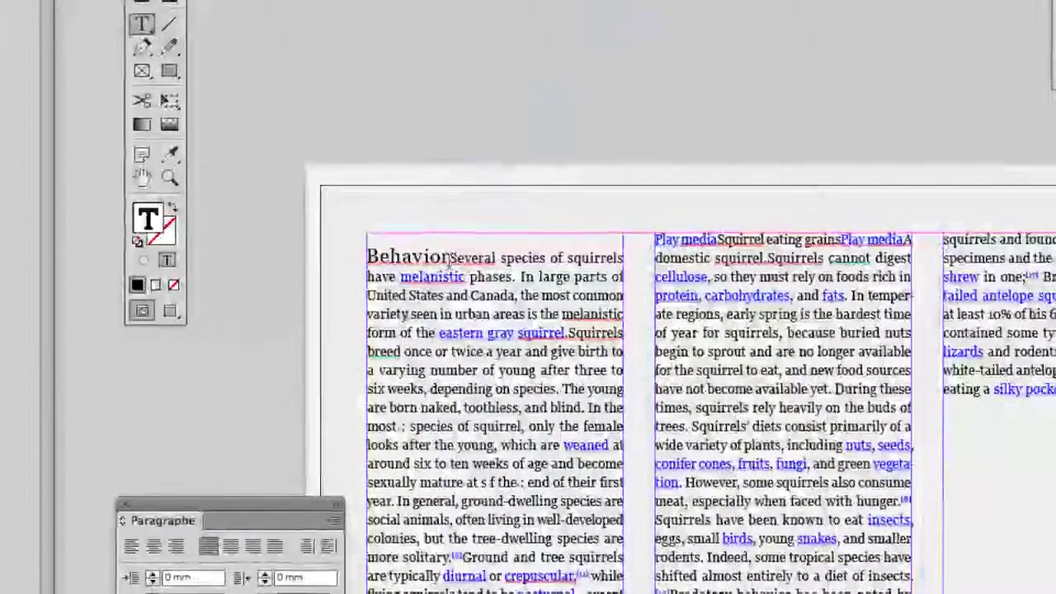
key(Return)
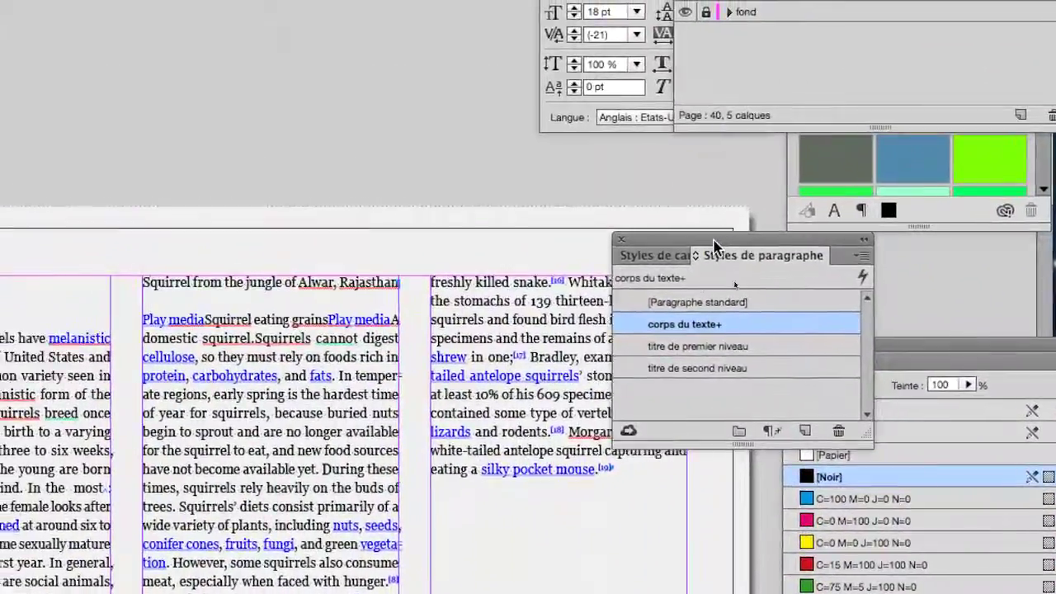
drag(715, 246, 132, 221)
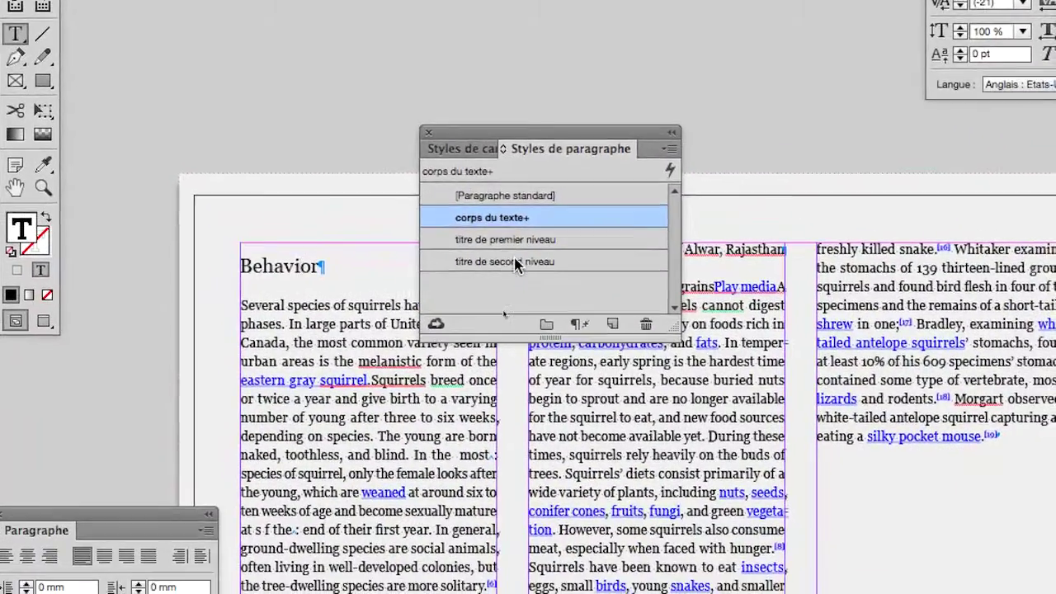
click(515, 262)
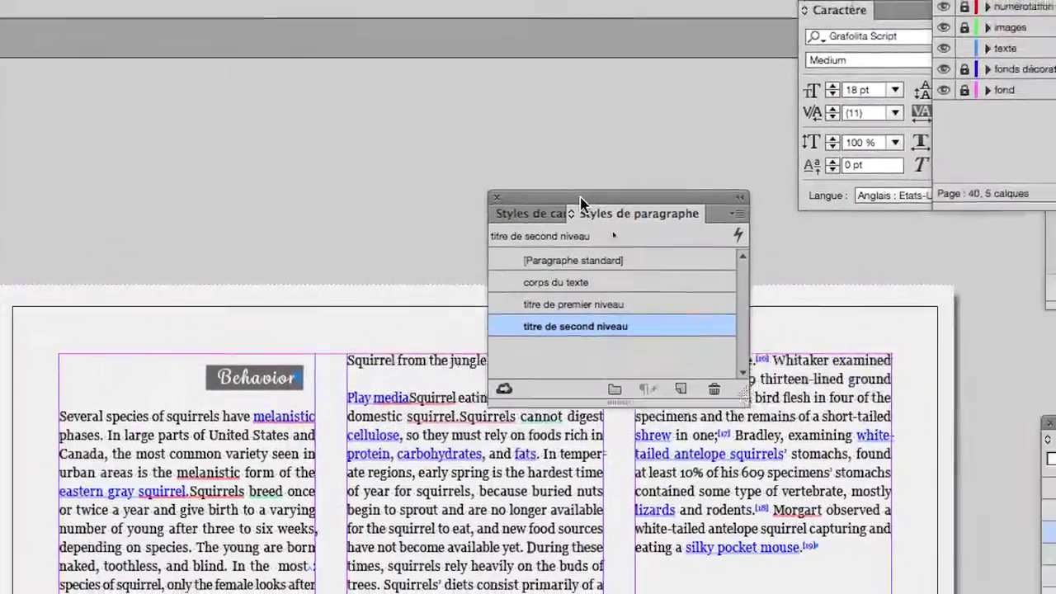
drag(581, 202, 808, 149)
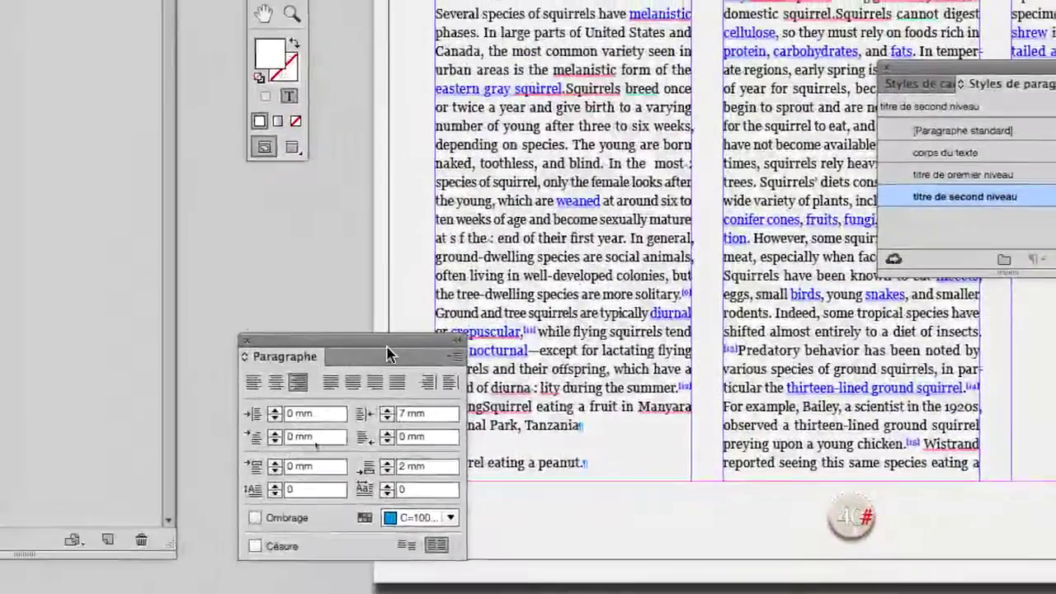
Apply the titre de second niveau paragraph style to "Squirrel eating a peanut." at the foot of the first column
drag(246, 415, 187, 407)
drag(375, 348, 360, 354)
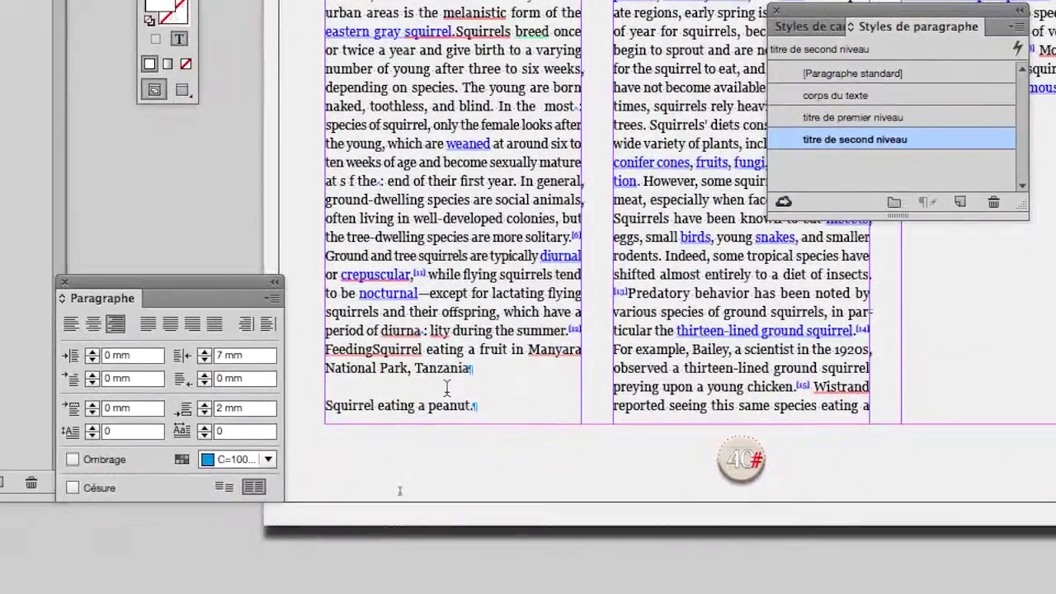
click(687, 319)
click(582, 324)
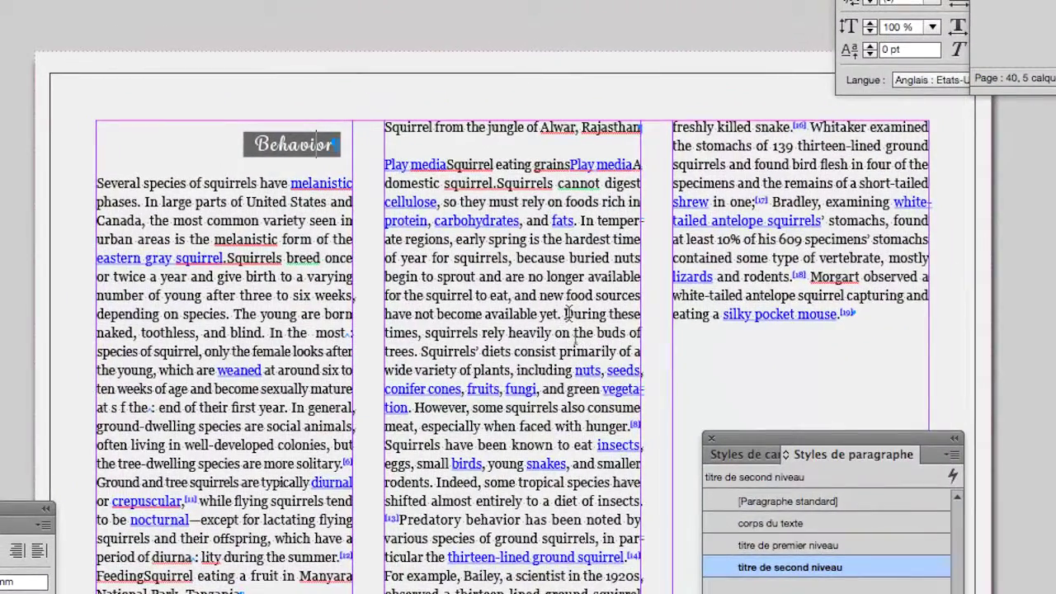
Insert a paragraph break before "During these times" and add a separate paragraph above it with the copied words "buds of trees"
click(566, 313)
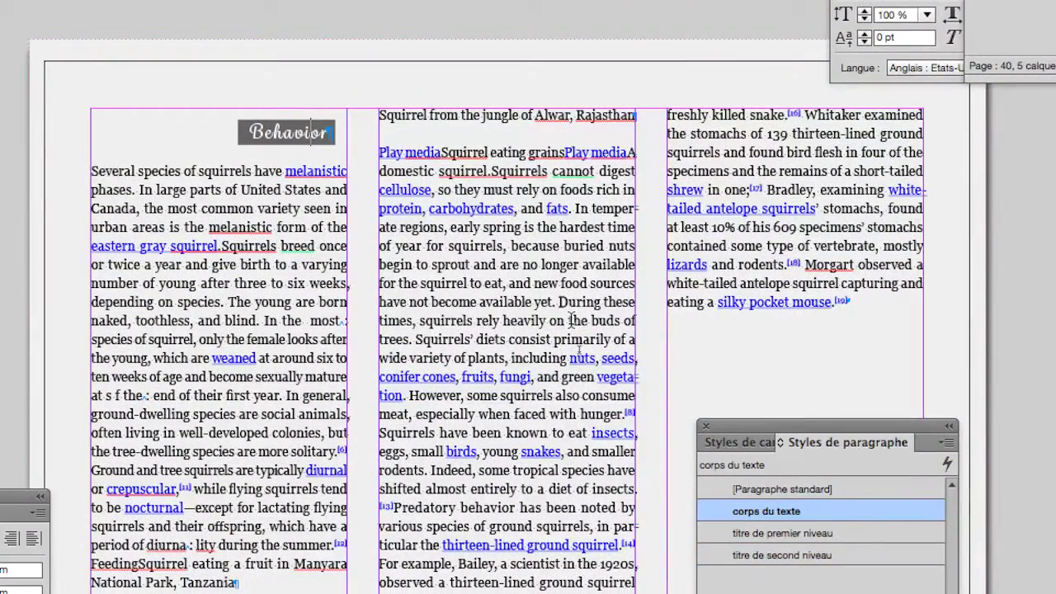
key(Return)
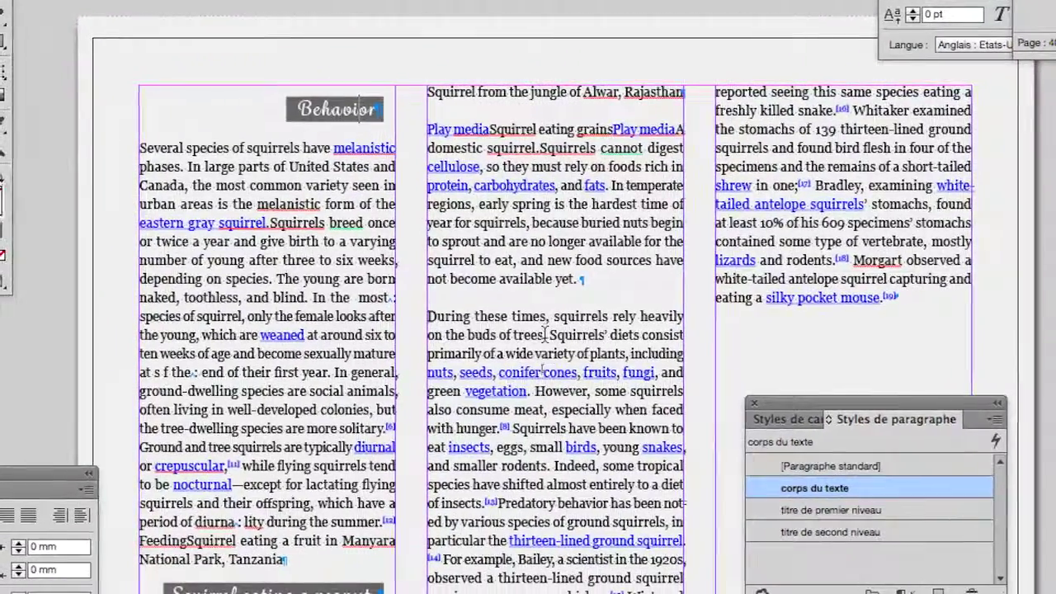
drag(529, 345, 453, 344)
drag(517, 334, 509, 336)
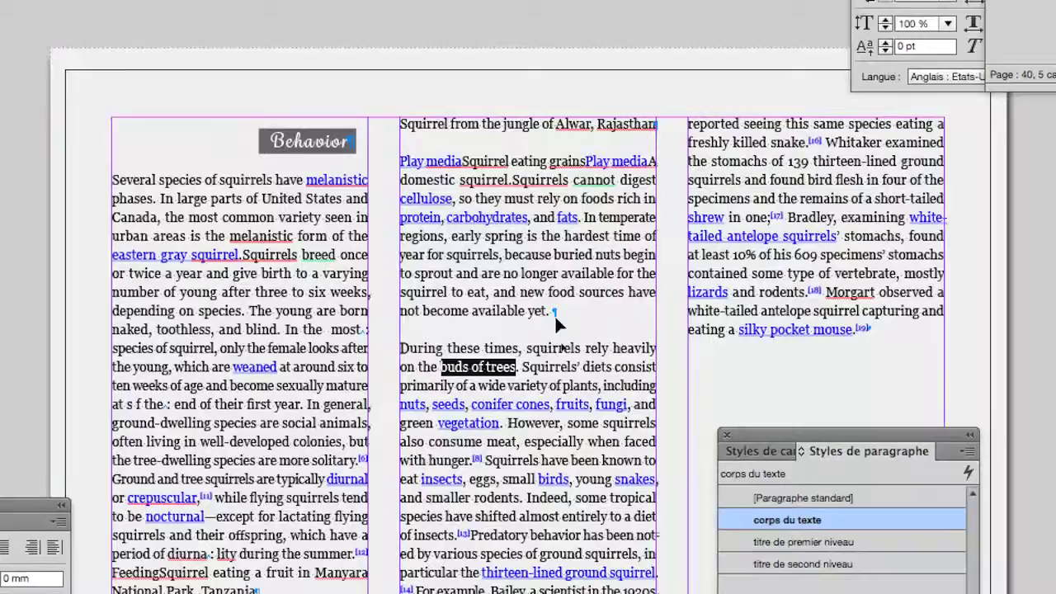
click(556, 314)
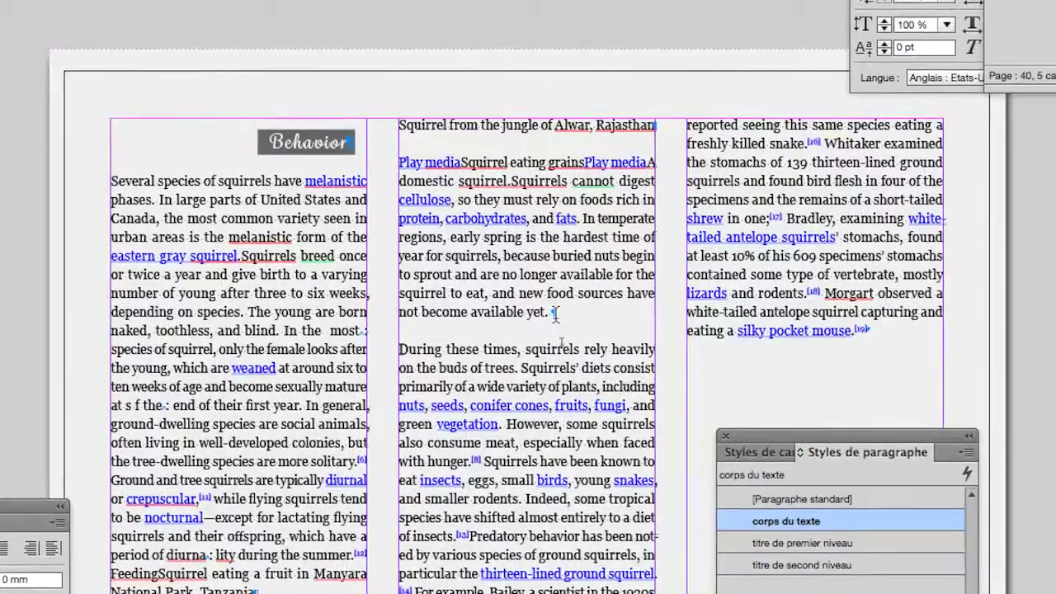
key(Return)
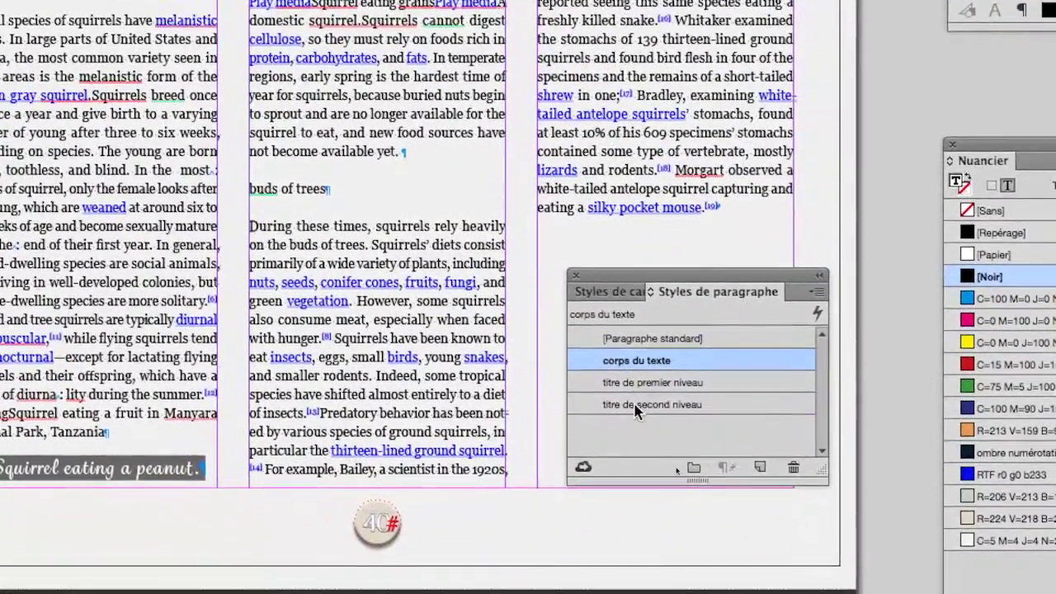
Apply the titre de second niveau style to the "buds of trees" paragraph and capitalize it as "Buds of trees"
click(787, 566)
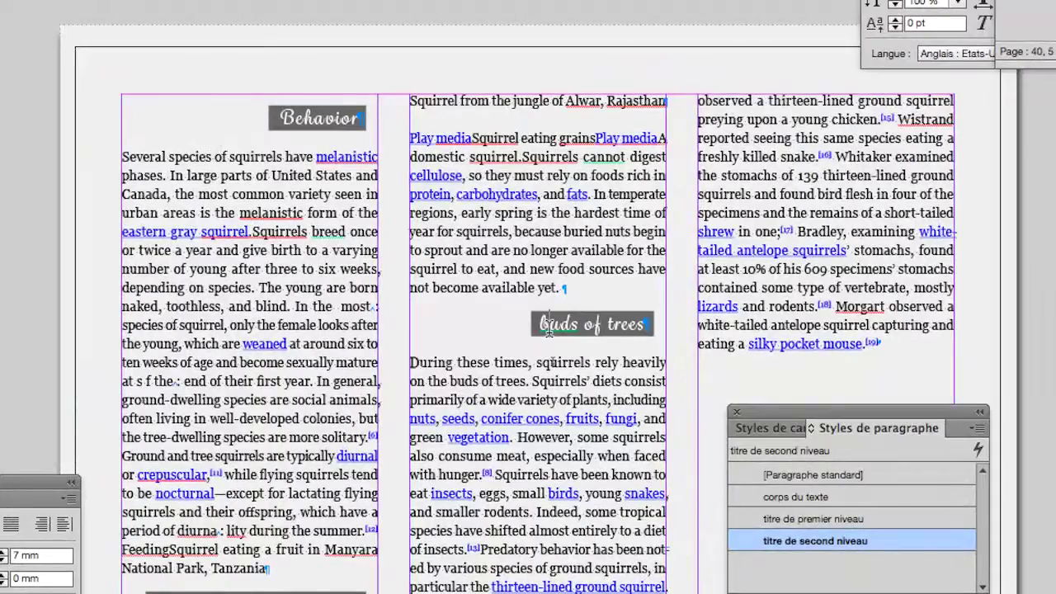
click(549, 326)
key(BackSpace)
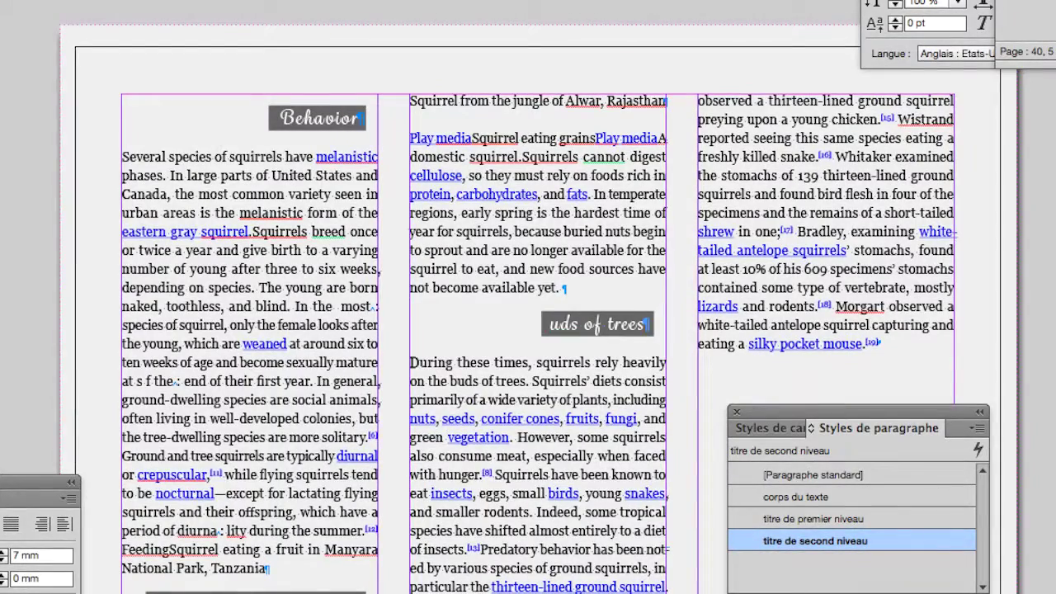
text(B)
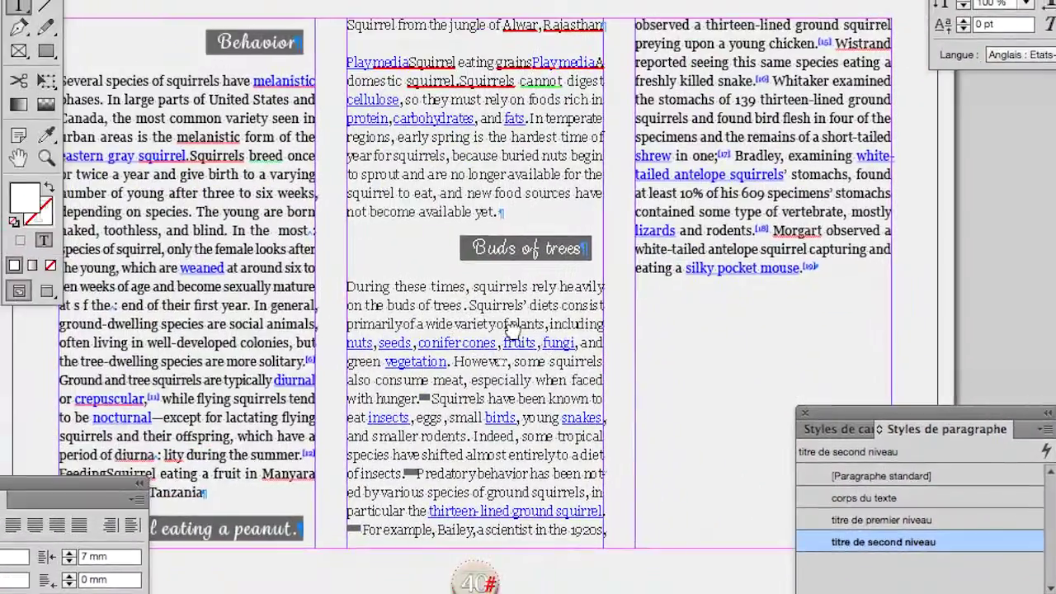
Review the layout of pages 38 to 40, checking the headings and how the text flows between the columns
key(super+minus)
key(super+minus)
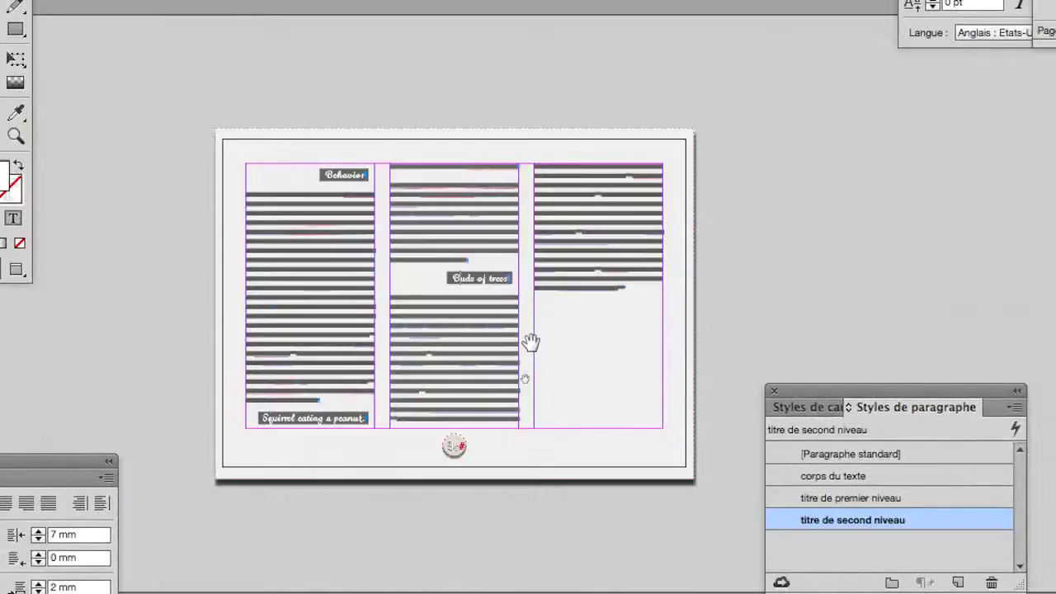
key(super+equal)
key(super+minus)
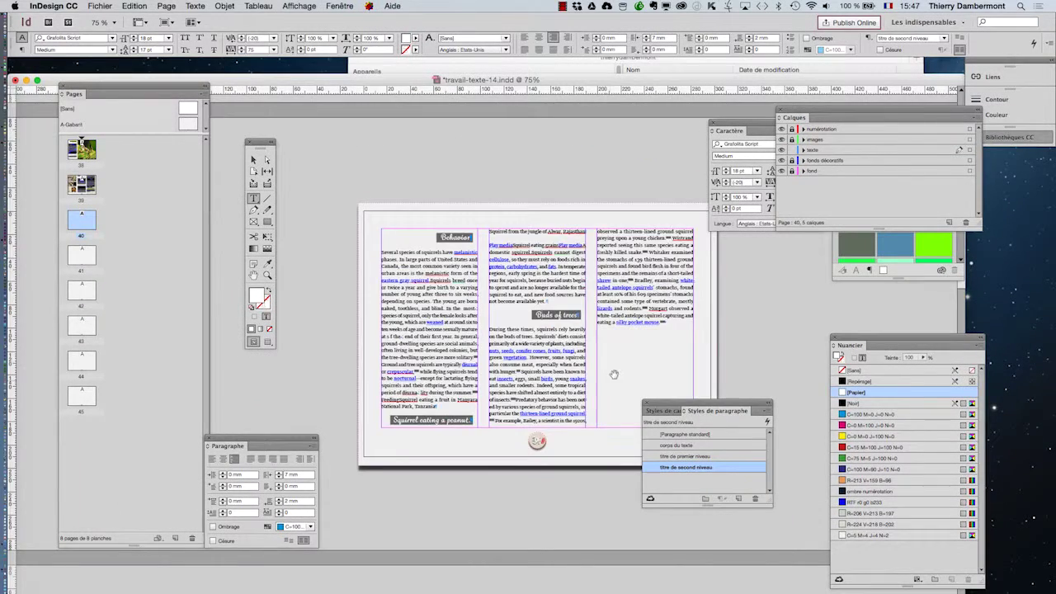
drag(610, 361, 566, 400)
drag(689, 406, 785, 406)
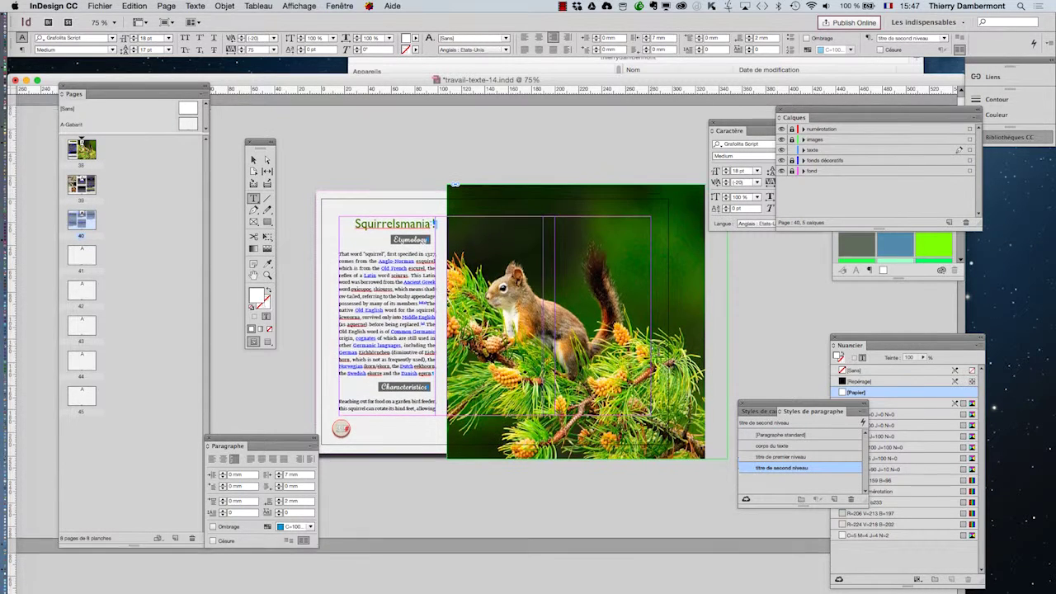
scroll(512, 330, down, 2)
scroll(582, 361, down, 1)
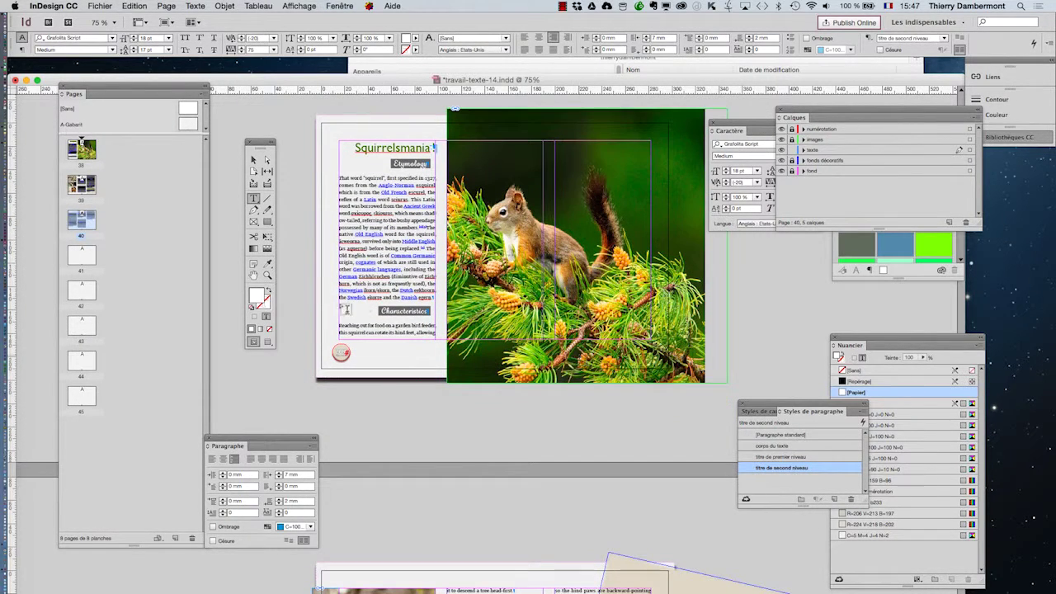
click(253, 274)
scroll(567, 330, down, 10)
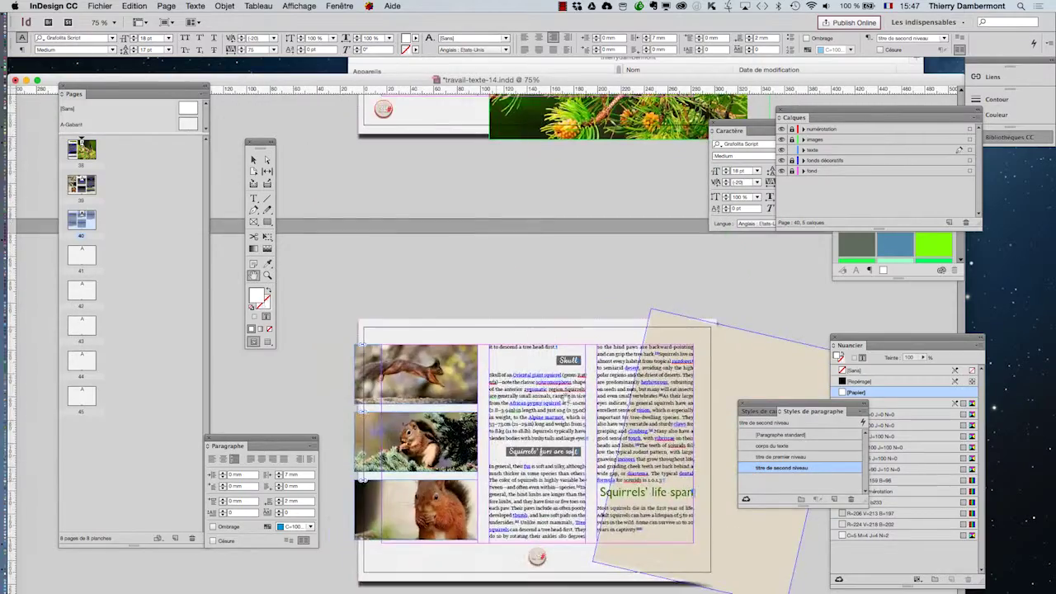
scroll(590, 434, down, 5)
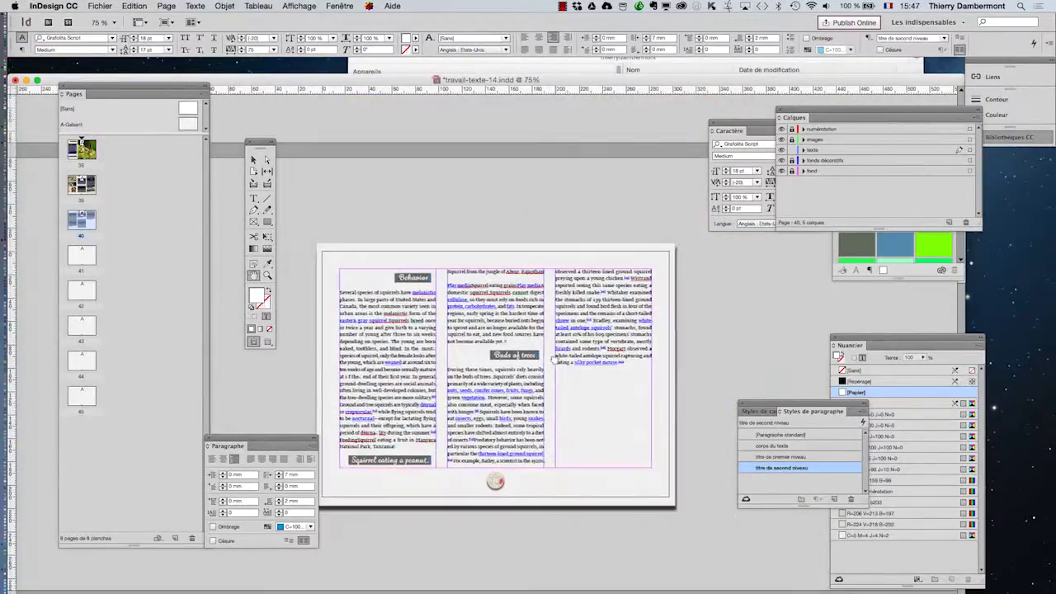
scroll(591, 435, up, 8)
scroll(590, 435, up, 2)
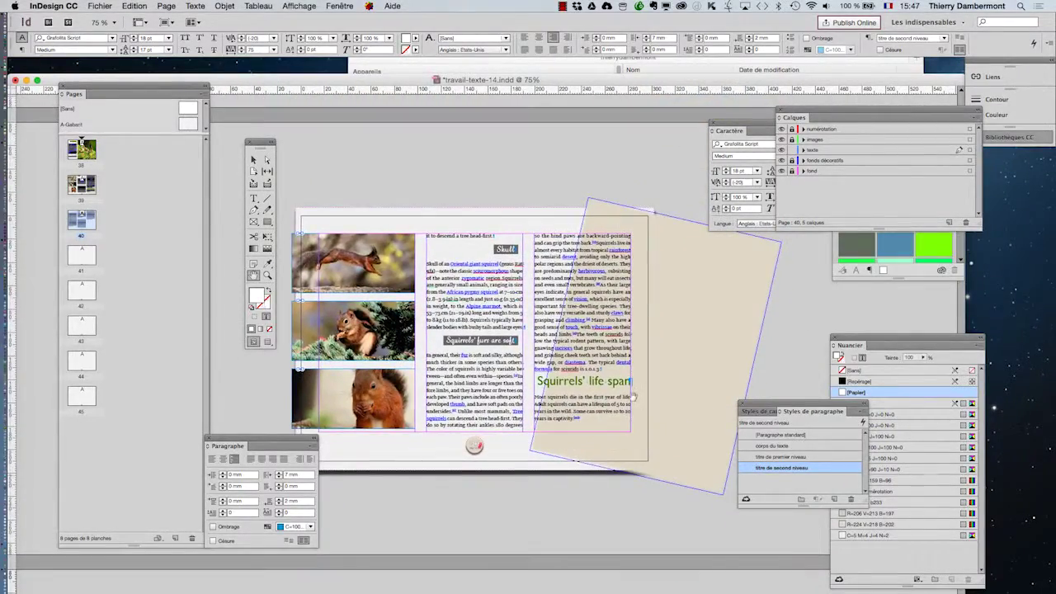
scroll(631, 395, up, 3)
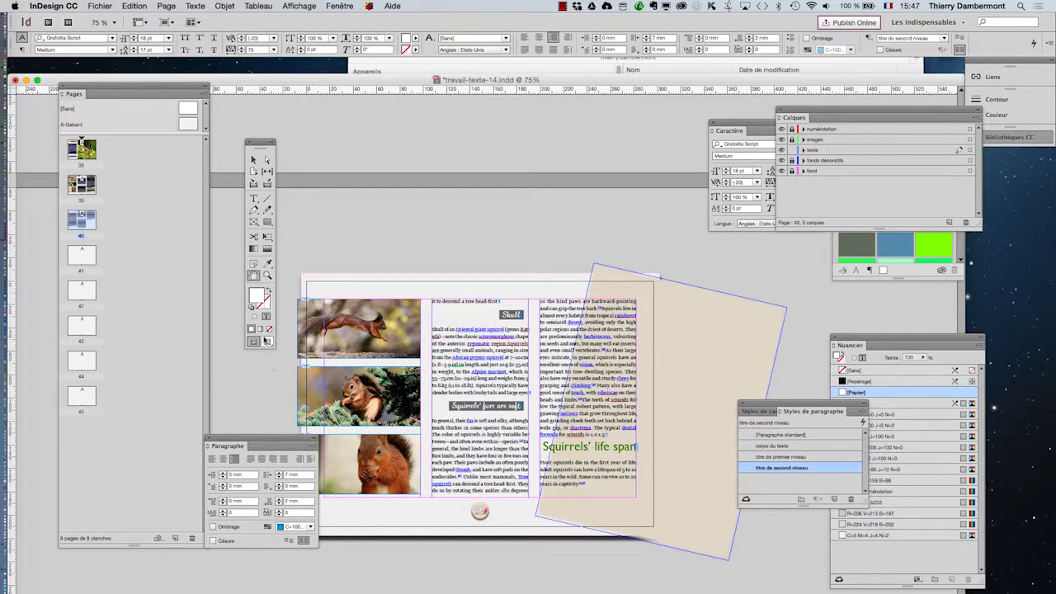
Switch to the preview screen mode and review pages 38 to 40 without guides and frame edges
click(267, 342)
scroll(463, 517, down, 3)
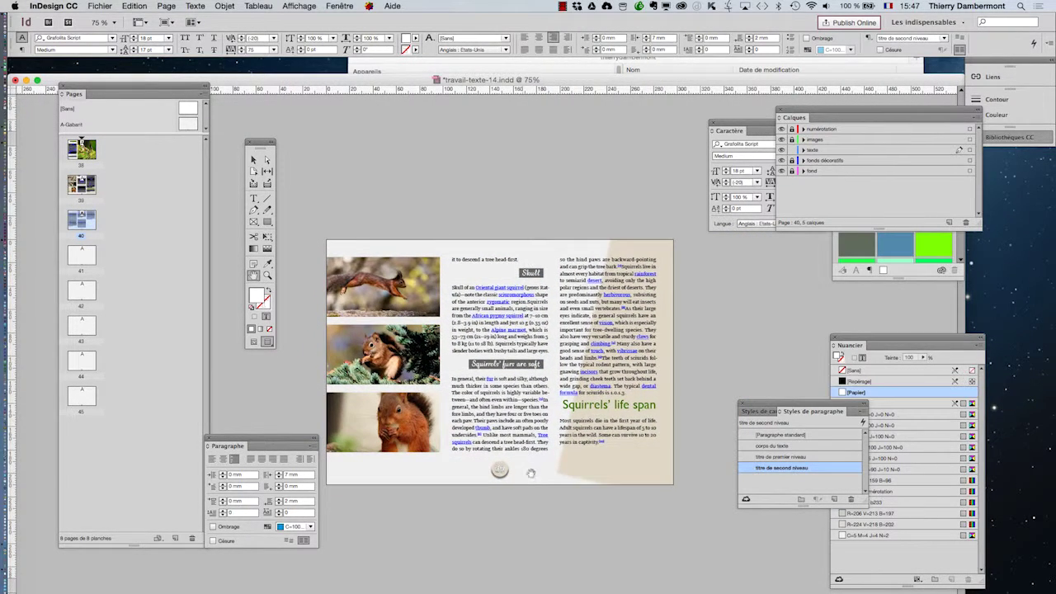
scroll(532, 476, down, 10)
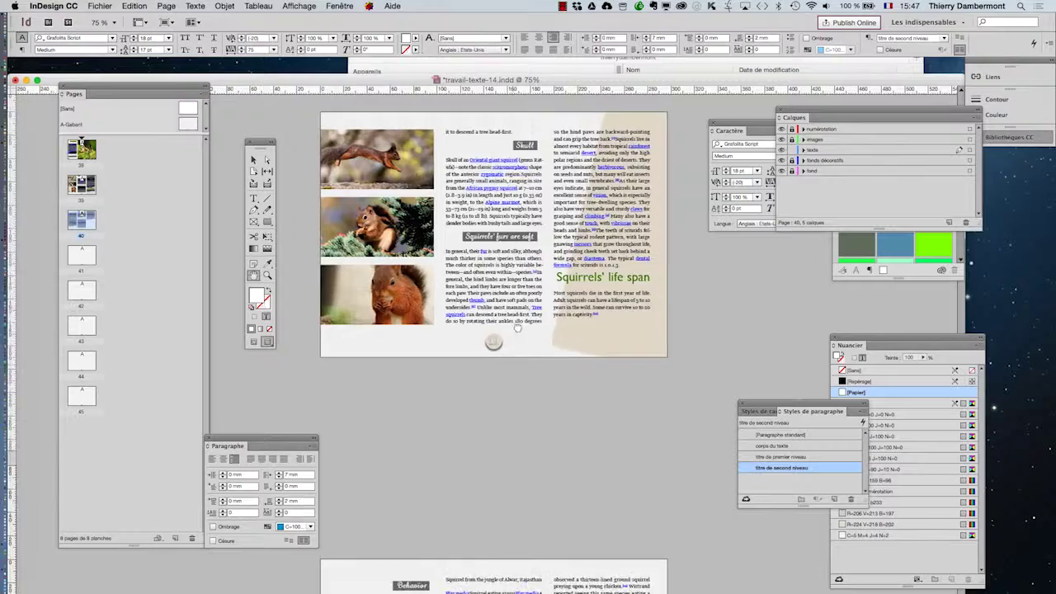
drag(569, 389, 556, 261)
scroll(557, 263, up, 15)
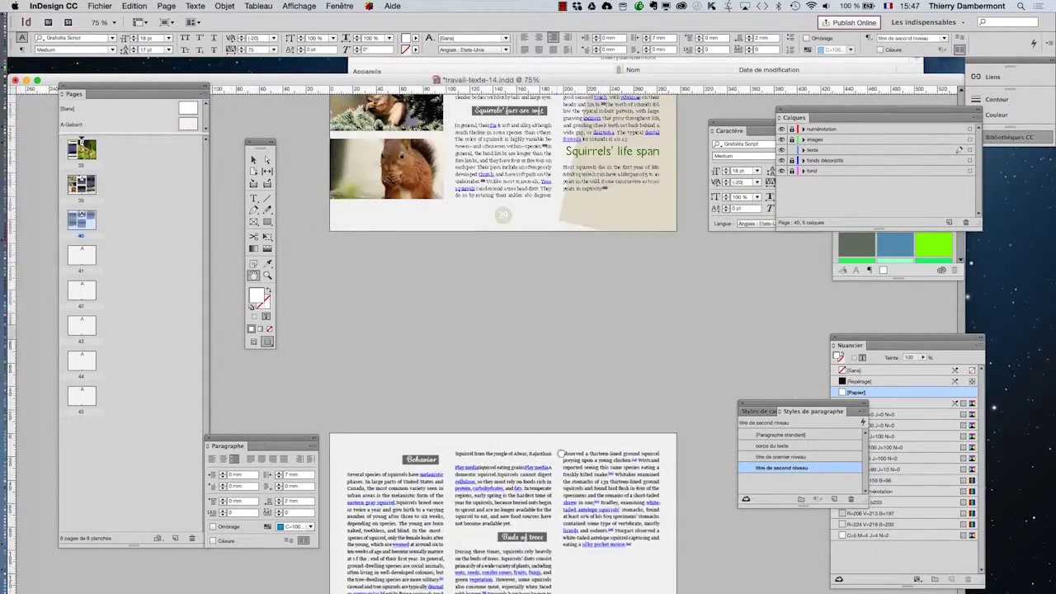
scroll(532, 400, up, 8)
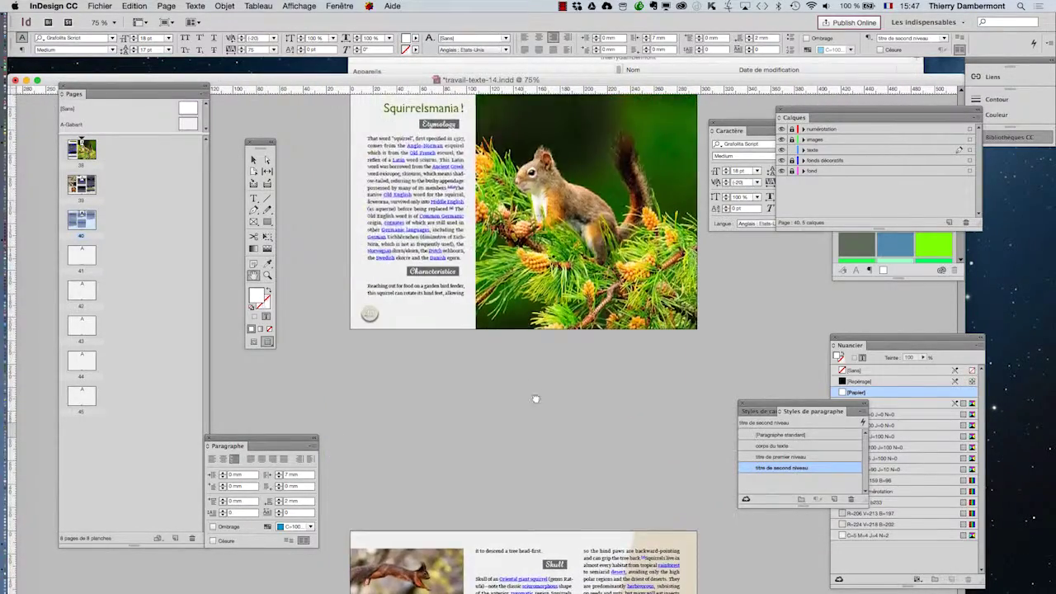
Save a copy of the document under the new file name travail-texte-15.indd in the IDB3J-fev2016 folder
click(108, 6)
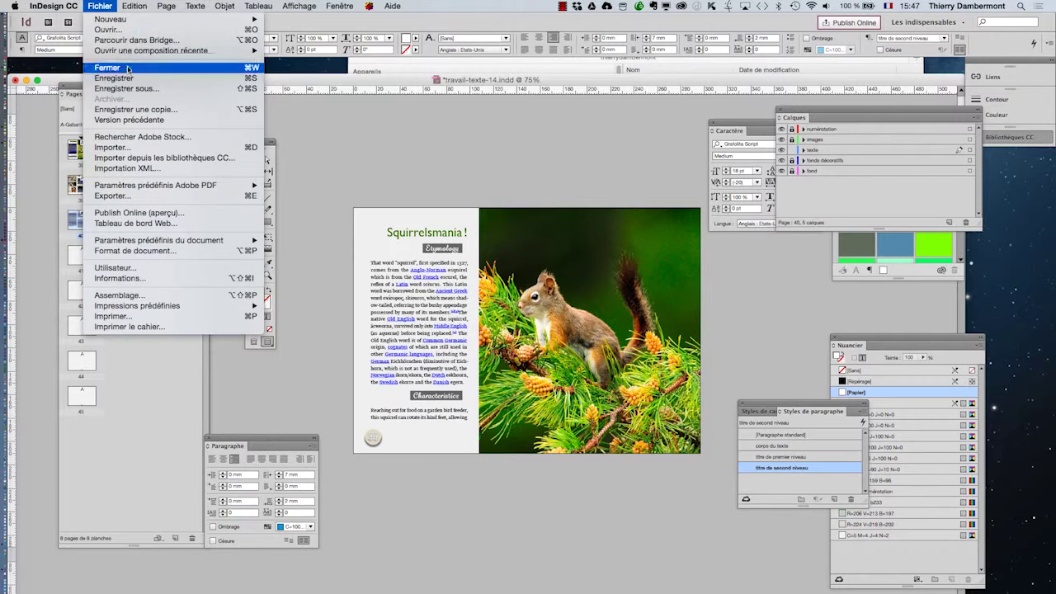
click(139, 88)
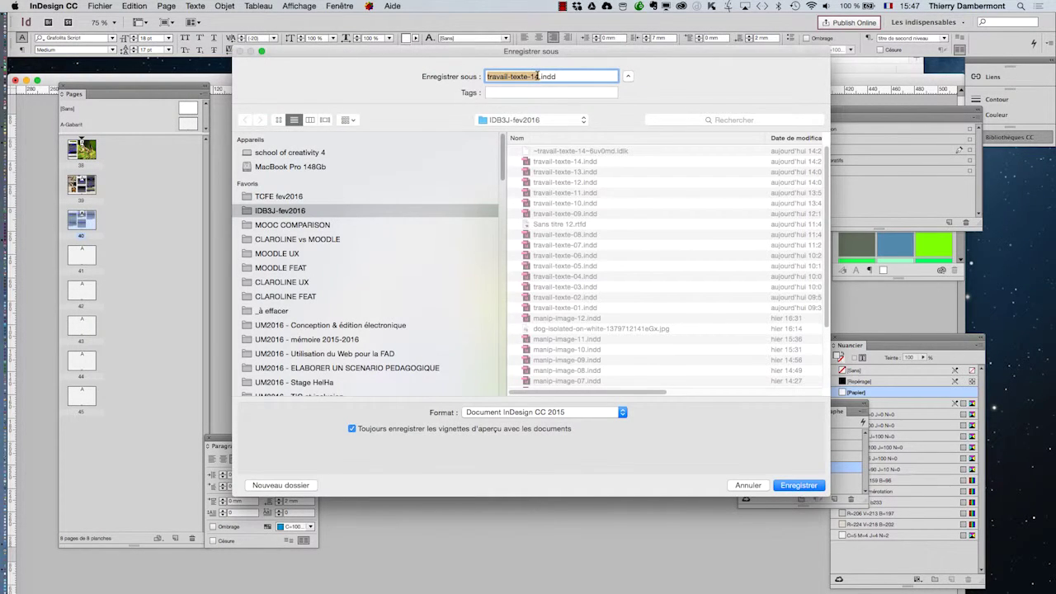
click(536, 77)
key(BackSpace)
click(798, 485)
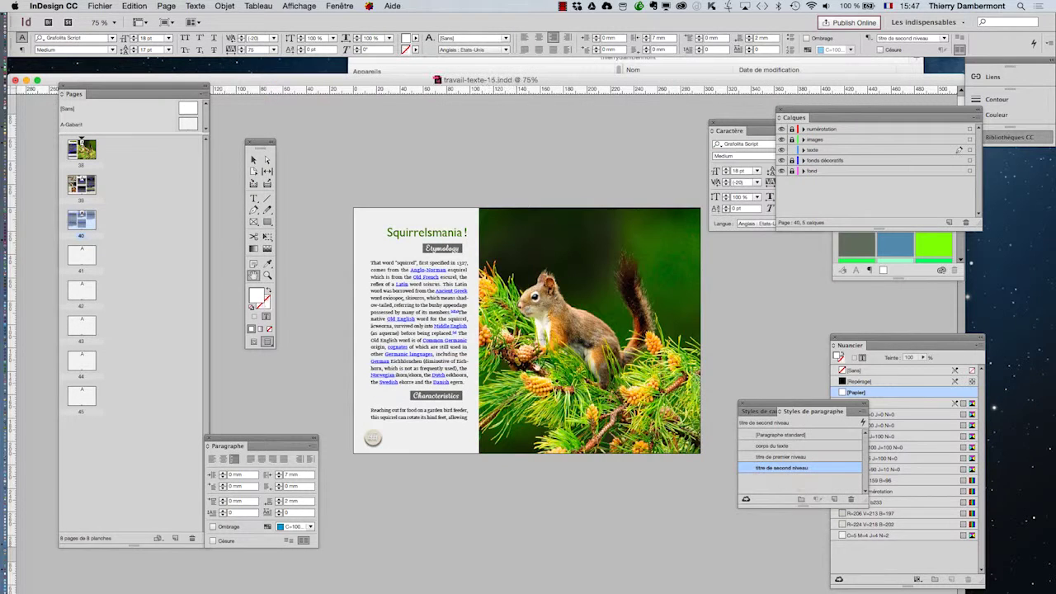
Examine the saved layout from page 38 to page 40, comparing the headings, images and text columns across the pages
click(253, 274)
scroll(583, 398, down, 5)
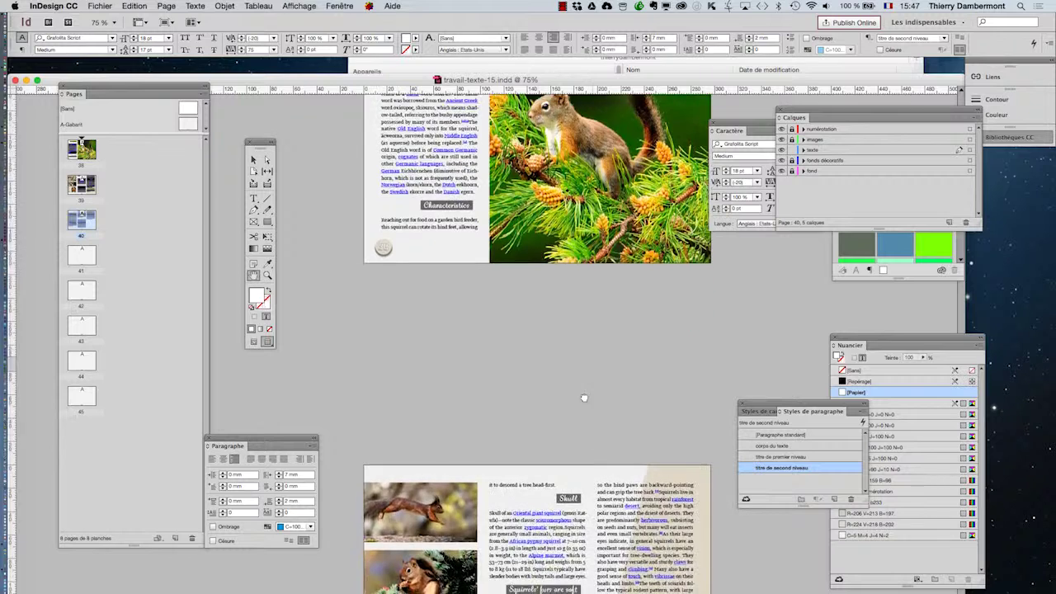
scroll(583, 399, down, 5)
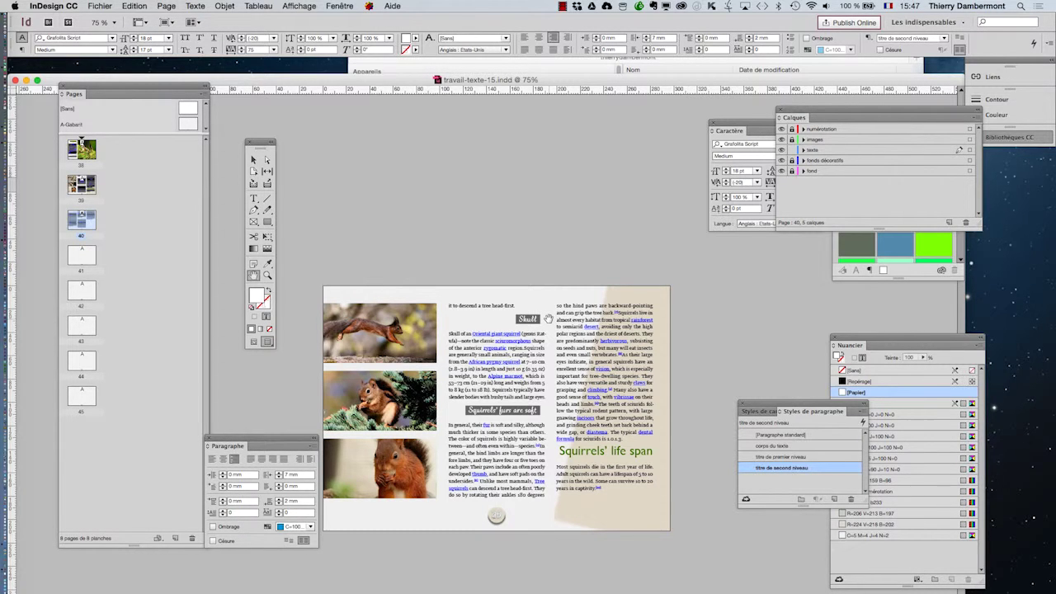
scroll(548, 319, up, 8)
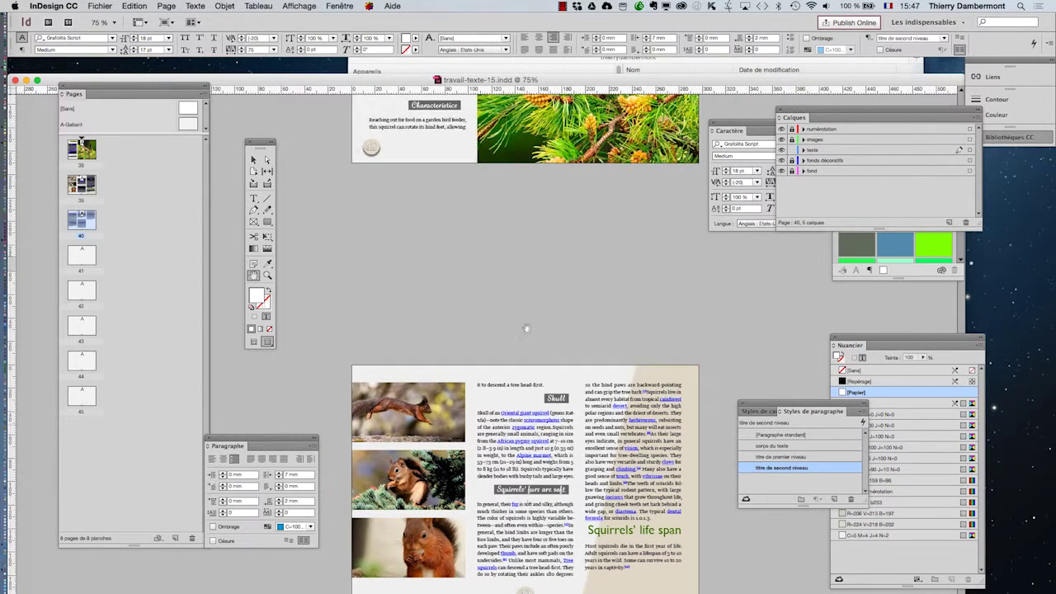
drag(539, 349, 531, 414)
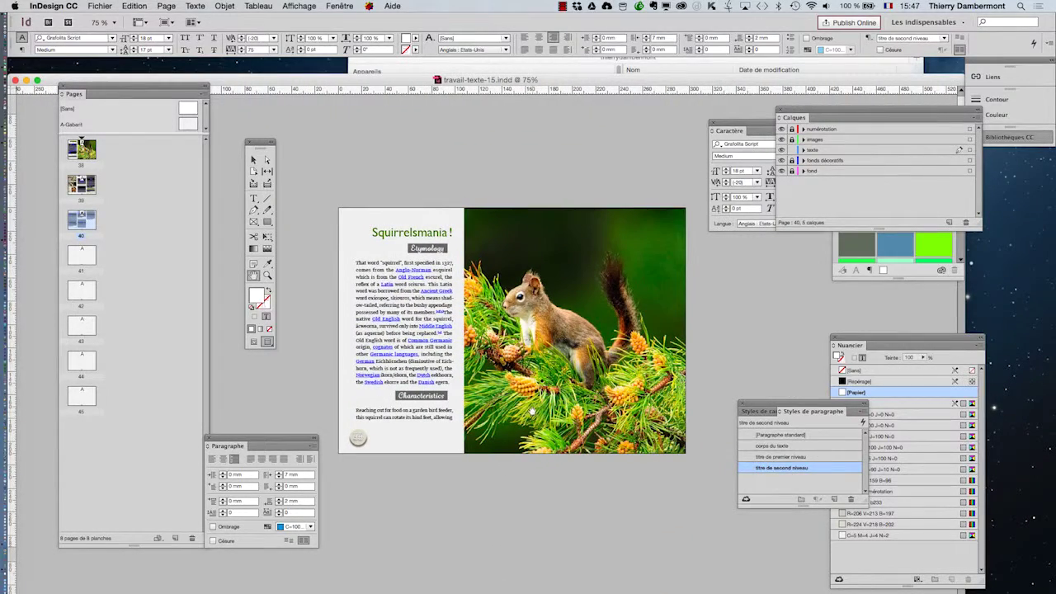
scroll(511, 322, down, 5)
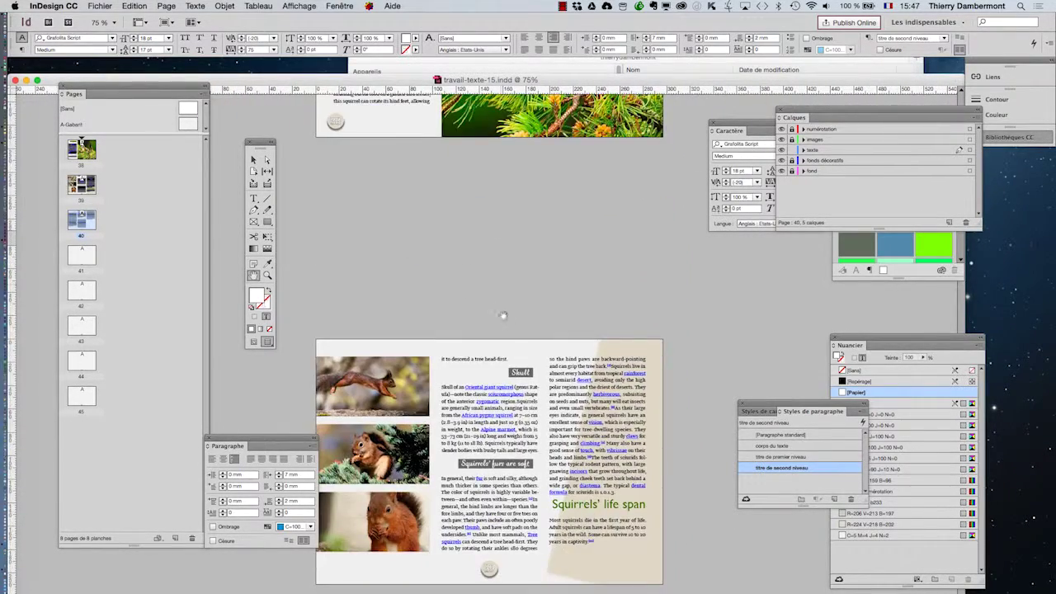
scroll(503, 314, down, 3)
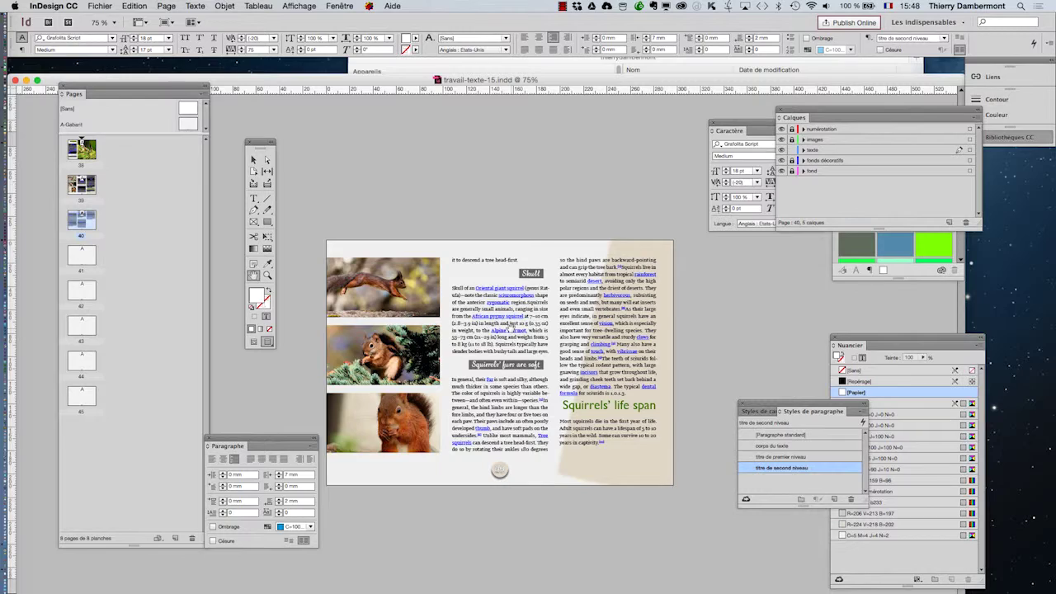
scroll(474, 235, down, 10)
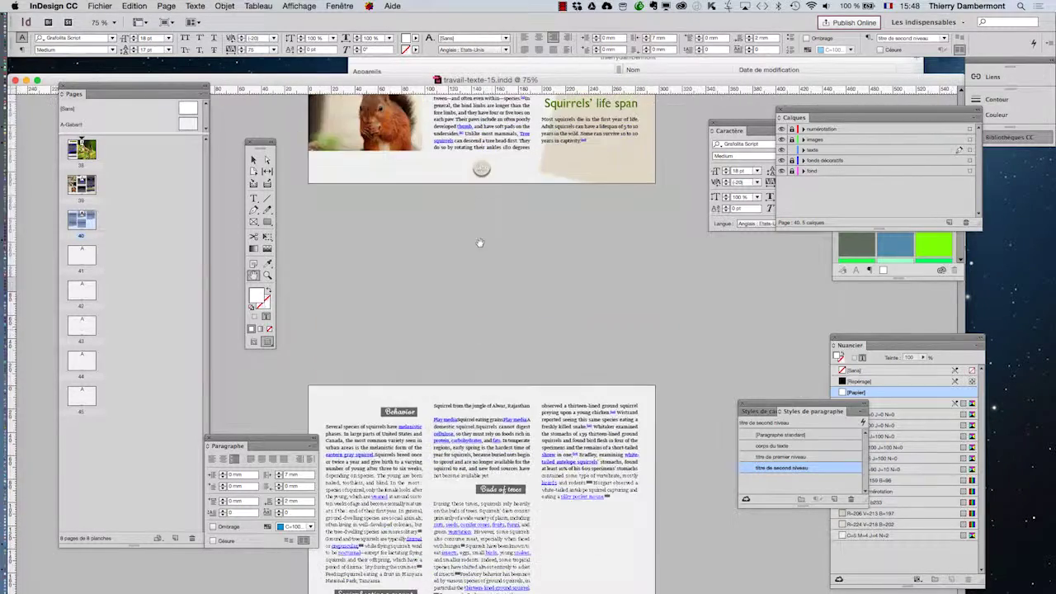